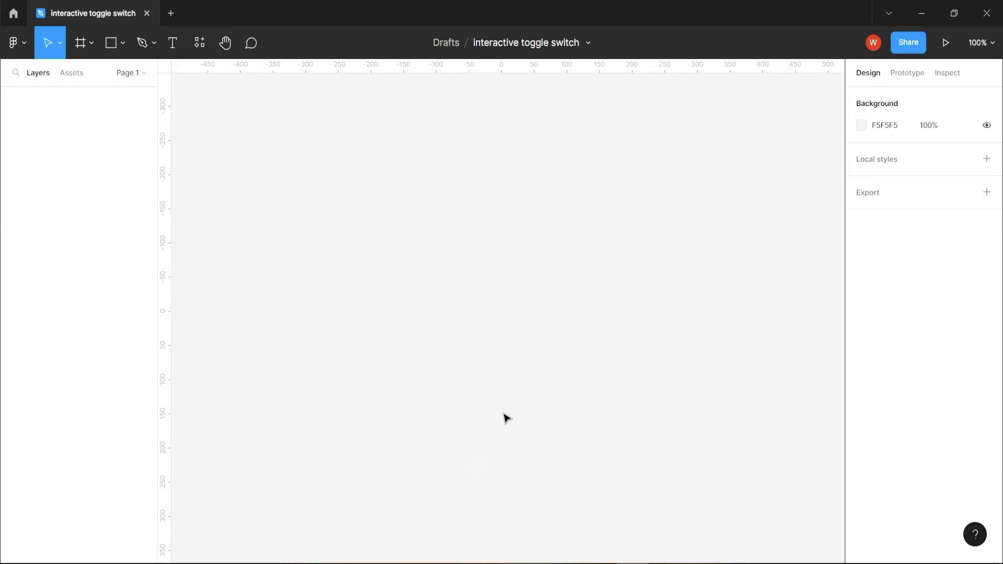
- Draw a rectangle on the canvas and set its size to 380 × 200
click(122, 47)
click(99, 74)
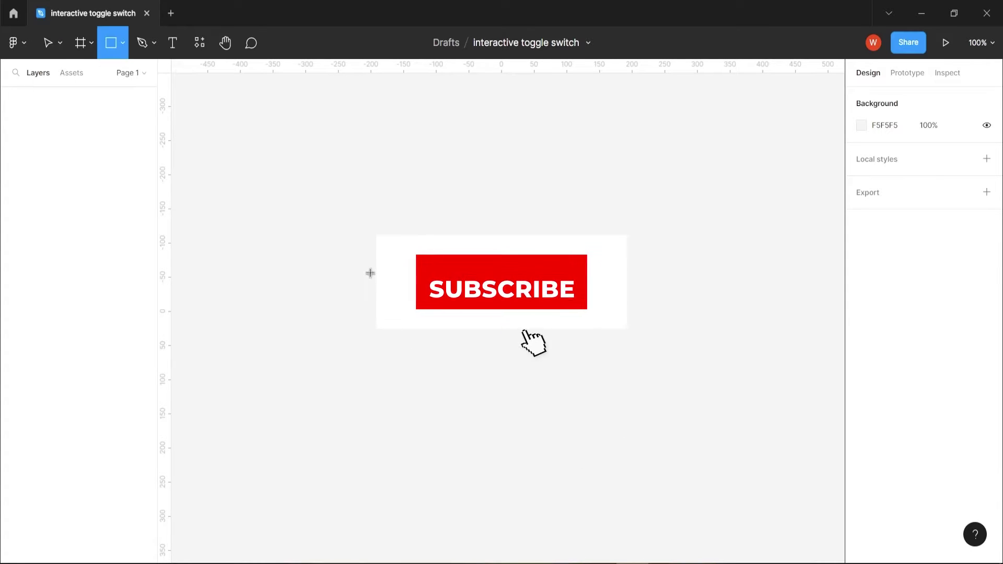
drag(327, 224, 530, 318)
click(885, 158)
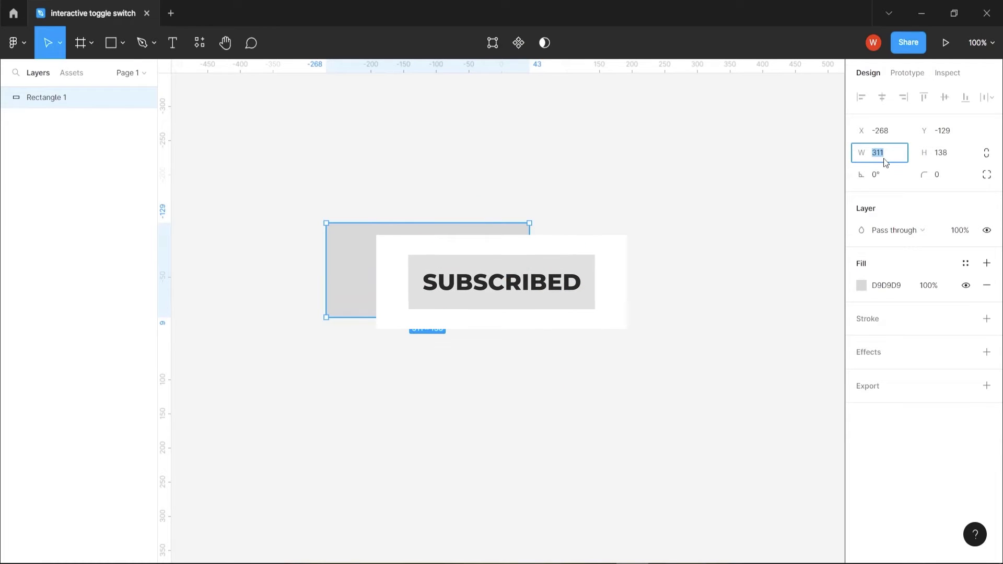
text(38)
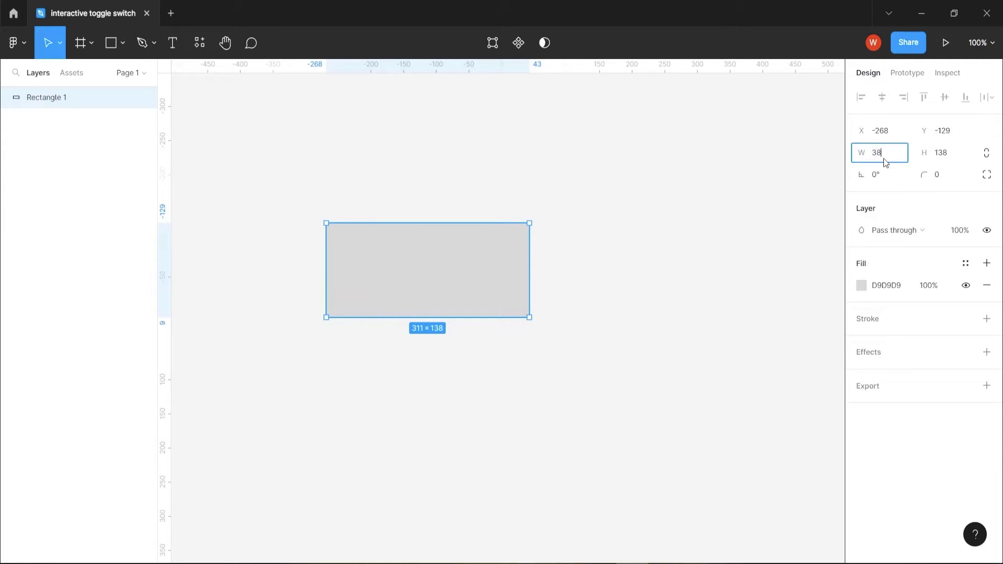
text(0)
key(Tab)
text(200)
key(Return)
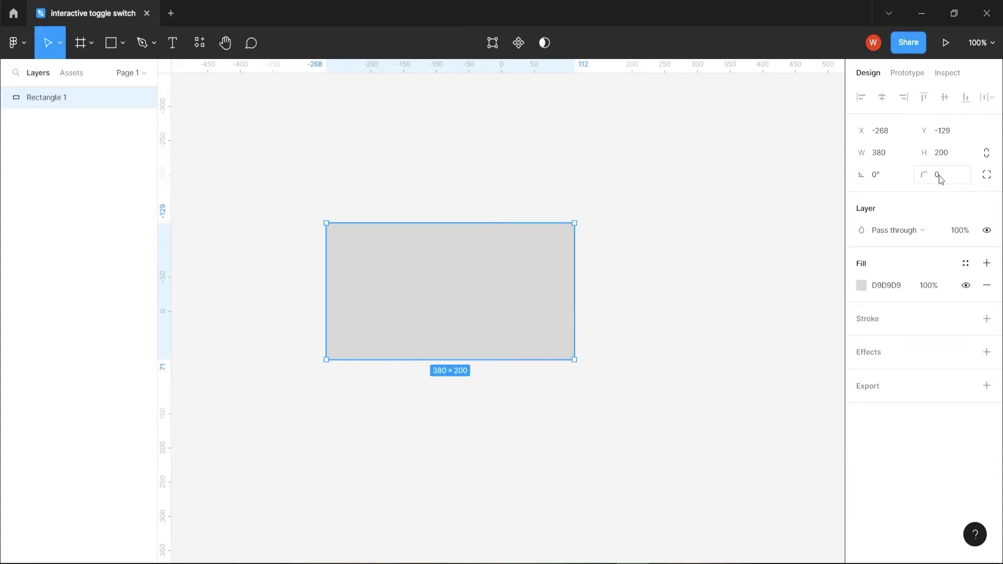
- Round the rectangle's corners with a radius of 100 and fill it with dark red 7D0202
key(1)
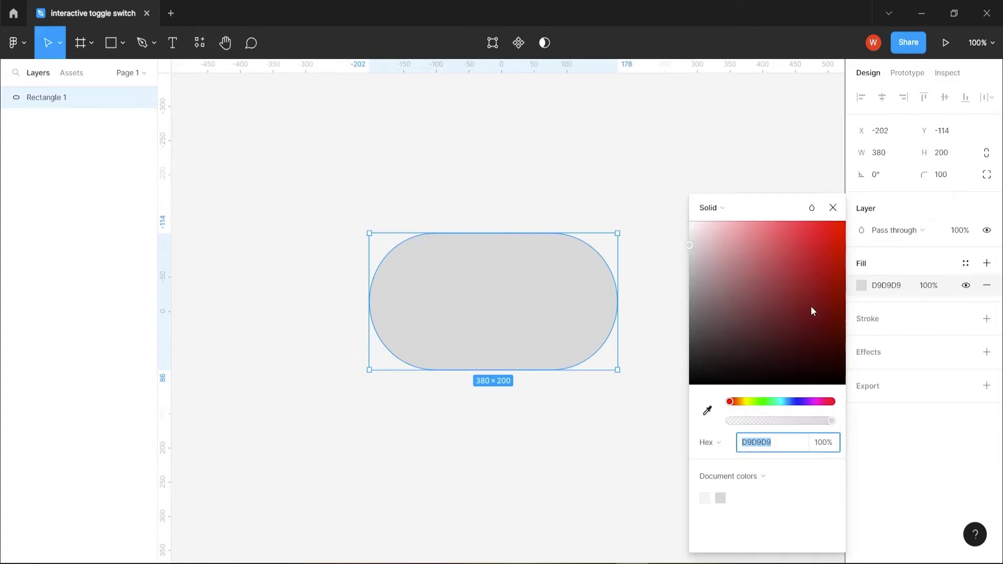
drag(716, 265, 844, 310)
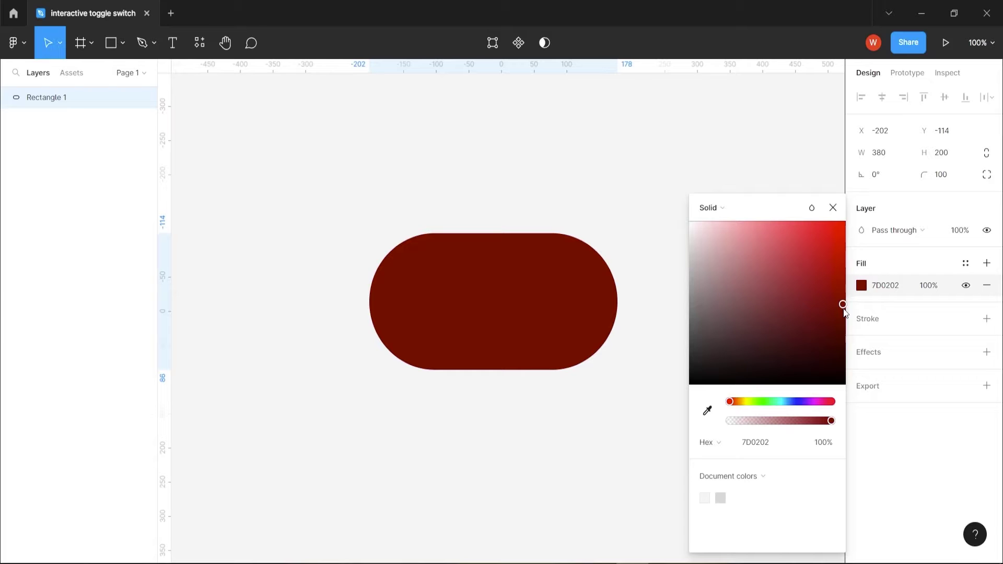
click(833, 208)
- Draw a circle inside the left end of the red pill shape and set its size to 180 × 180
key(o)
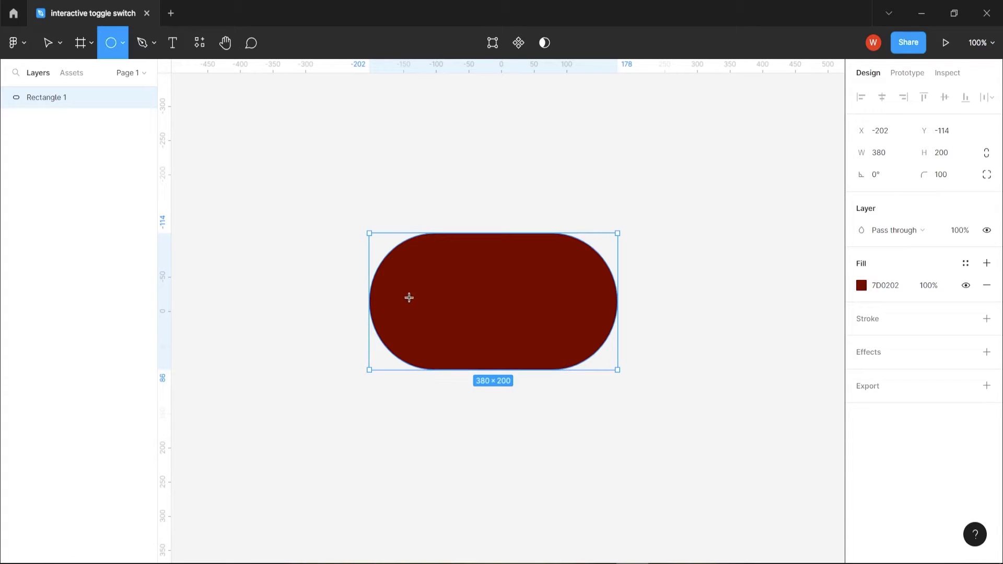
drag(396, 256, 483, 347)
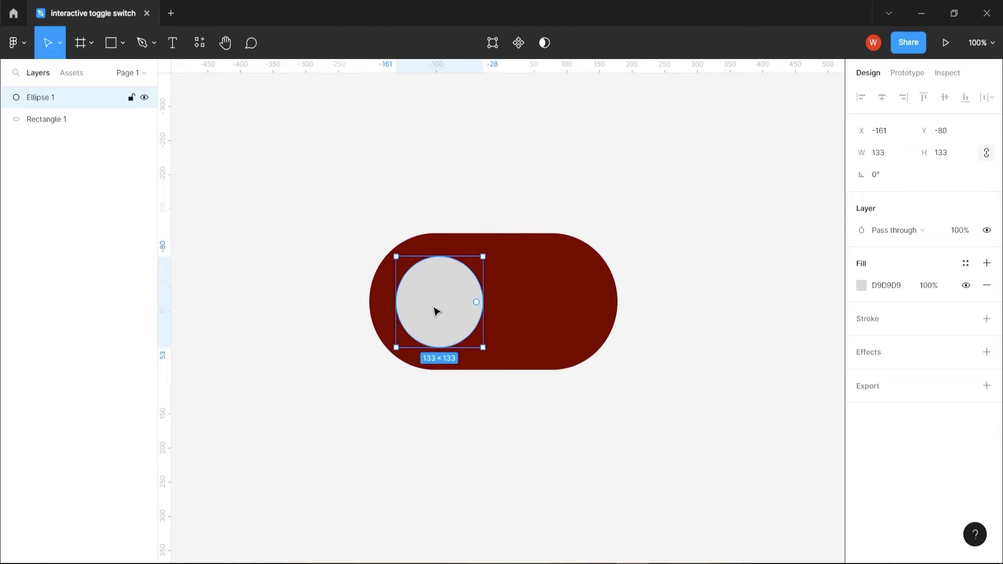
click(880, 157)
text(180)
key(Return)
- Fill the circle inside the red pill shape with white FFFFFF
click(861, 286)
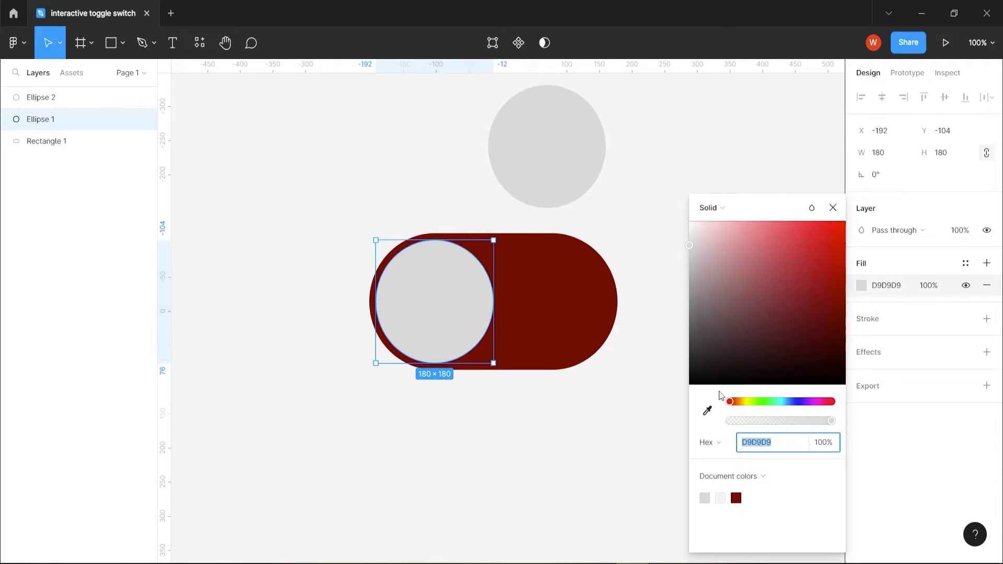
click(688, 241)
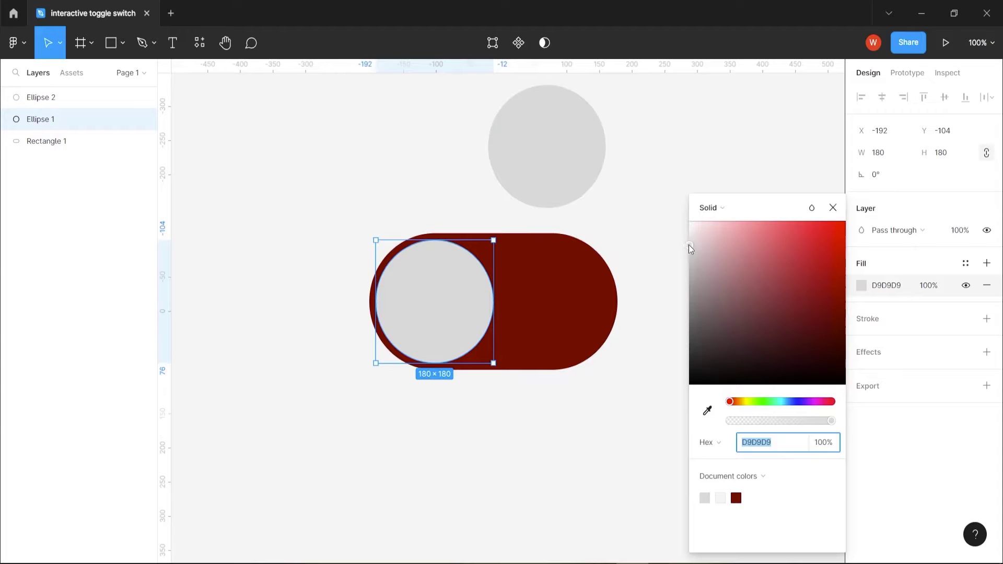
drag(688, 245, 690, 222)
key(Escape)
- Add the text "off" on the red area beside the white circle, with font size 72 and Bold weight
key(t)
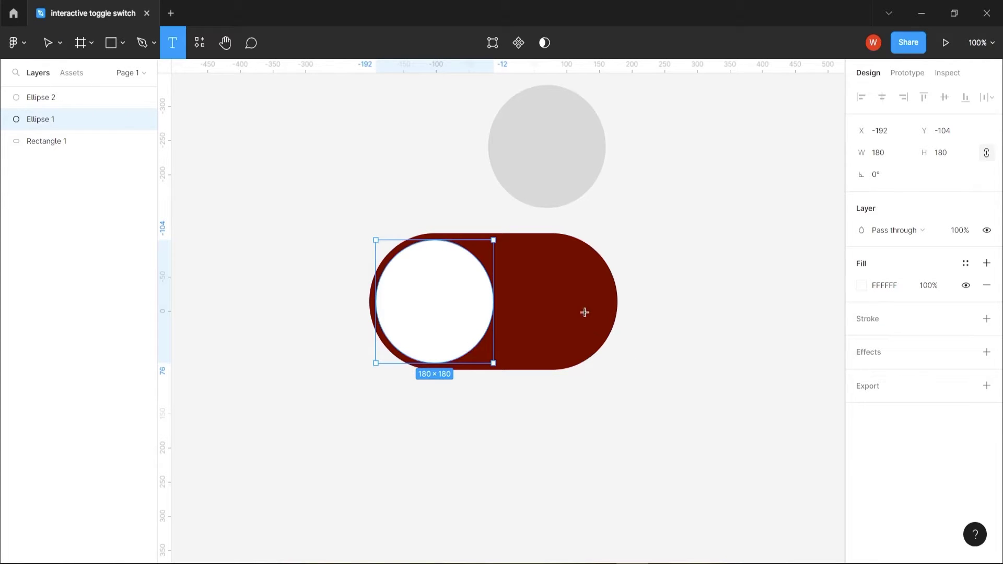
click(542, 286)
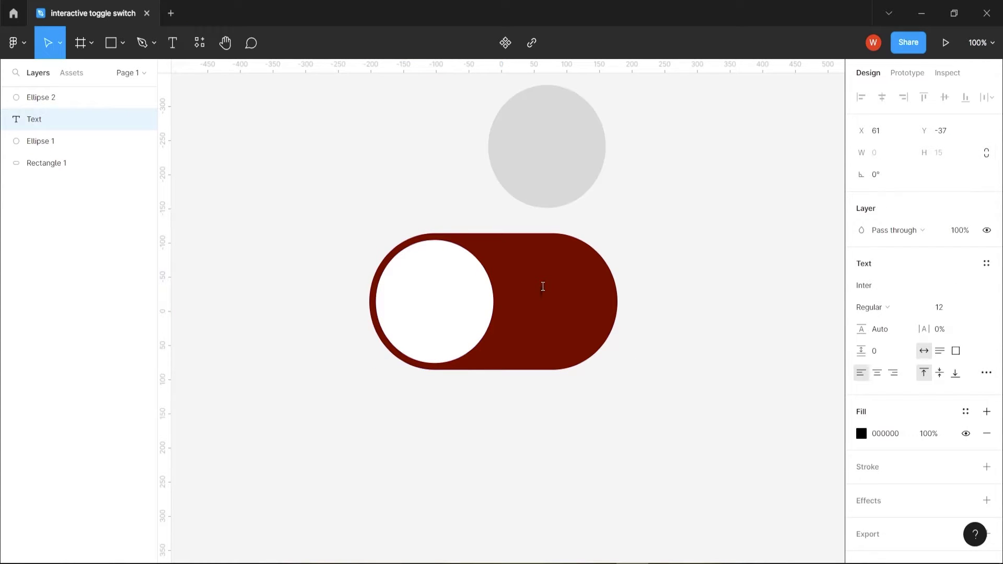
text(off)
click(951, 308)
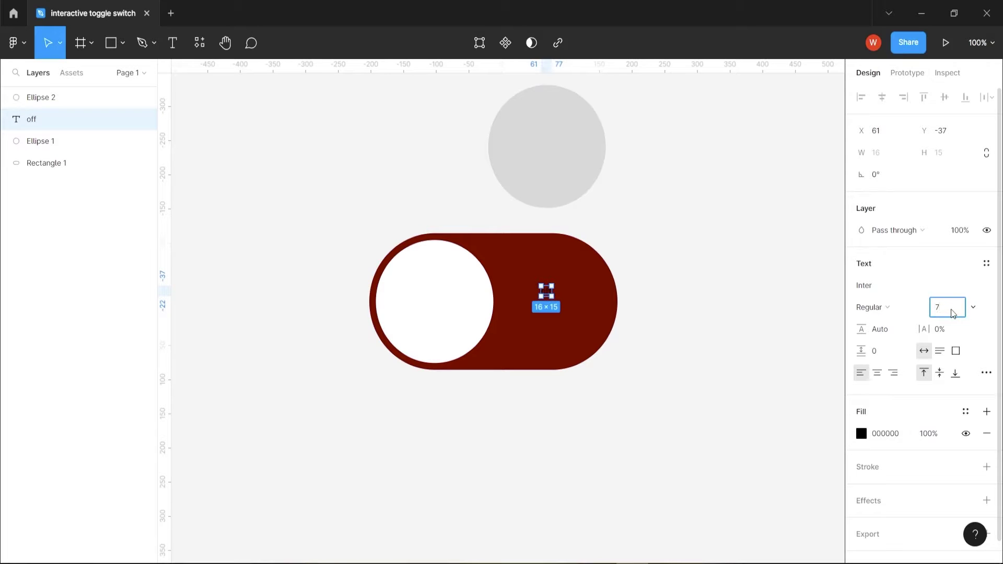
key(Return)
click(886, 309)
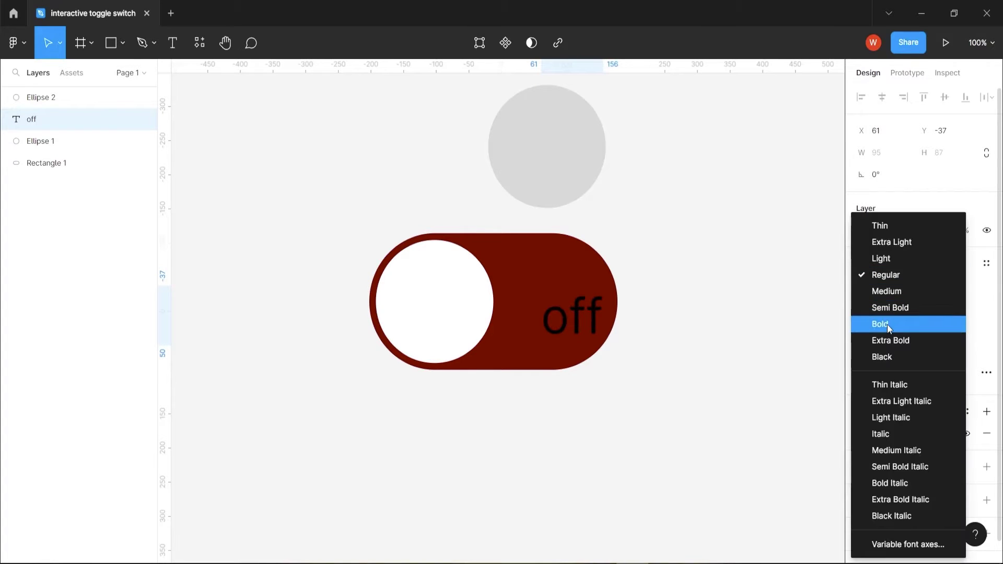
click(887, 325)
- Fill the "off" label with white FFFFFF and set its letter case to uppercase
click(861, 437)
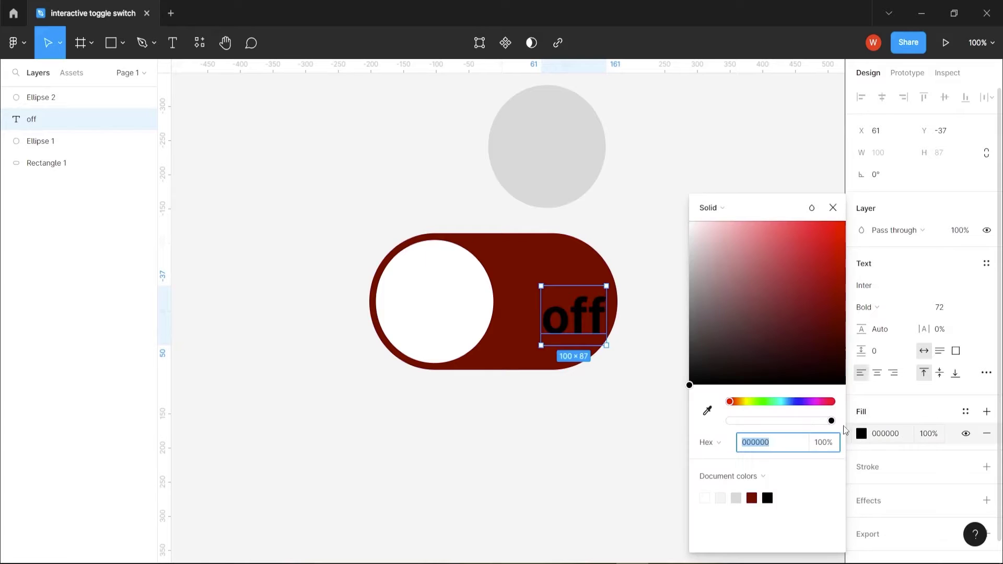
drag(690, 387, 688, 226)
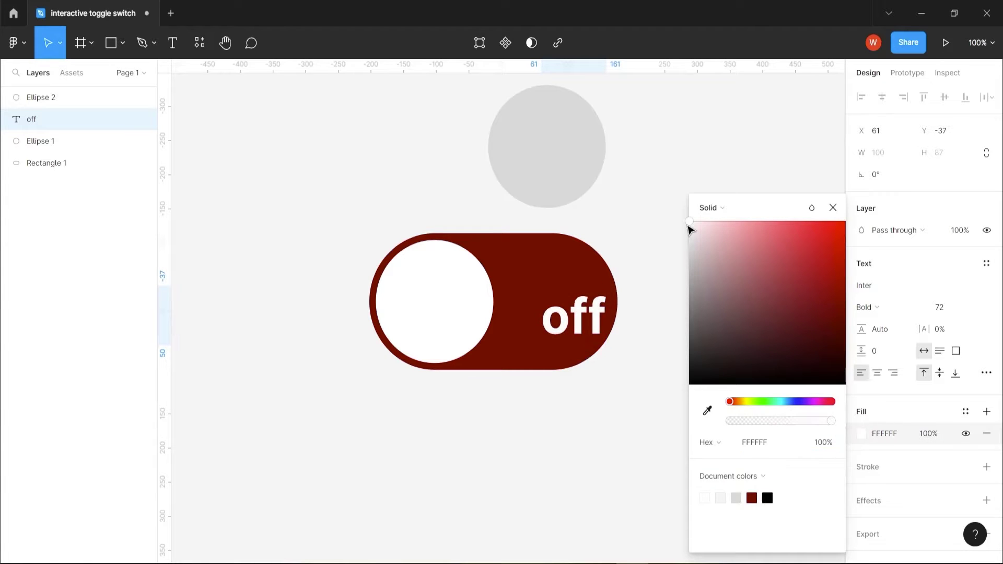
click(833, 207)
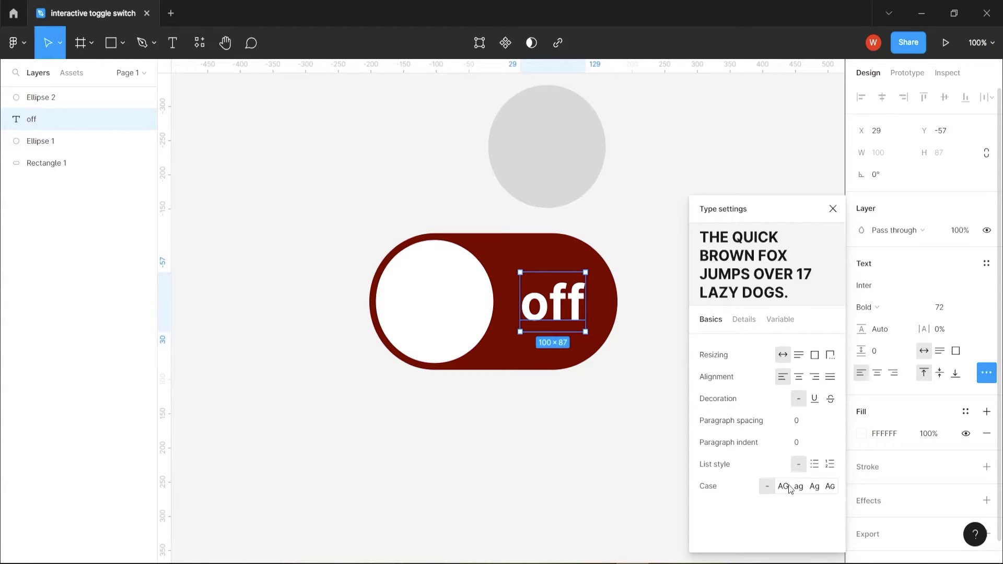
- Rename the white circle's layer "white circle 1" and the red rectangle's layer "background red"
click(59, 146)
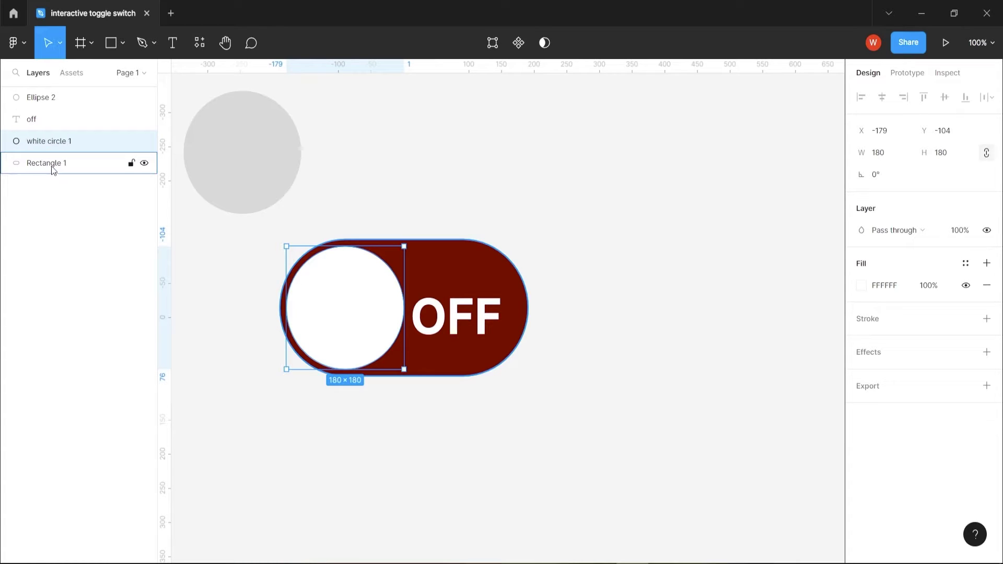
click(52, 167)
double_click(53, 167)
text(background  red)
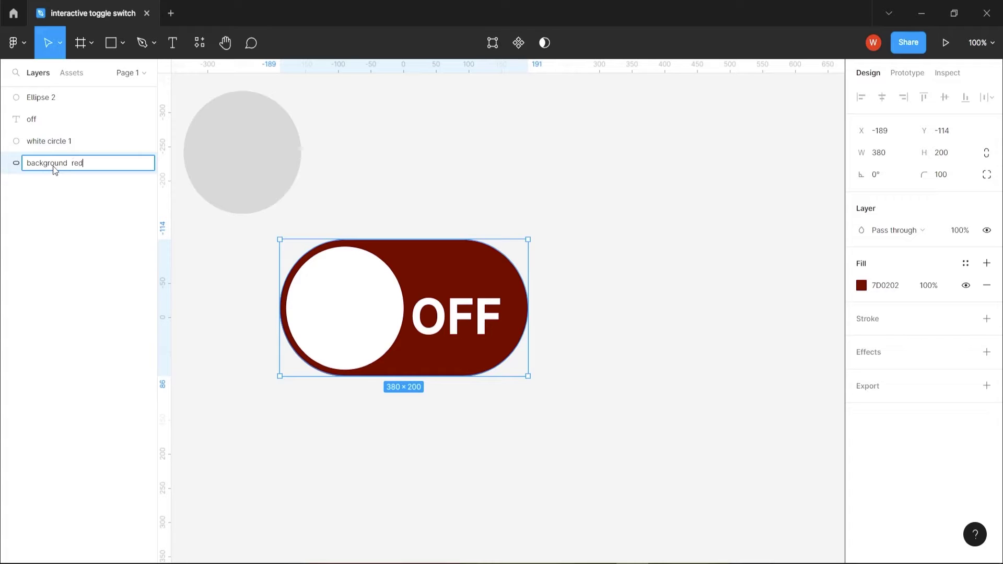
key(Return)
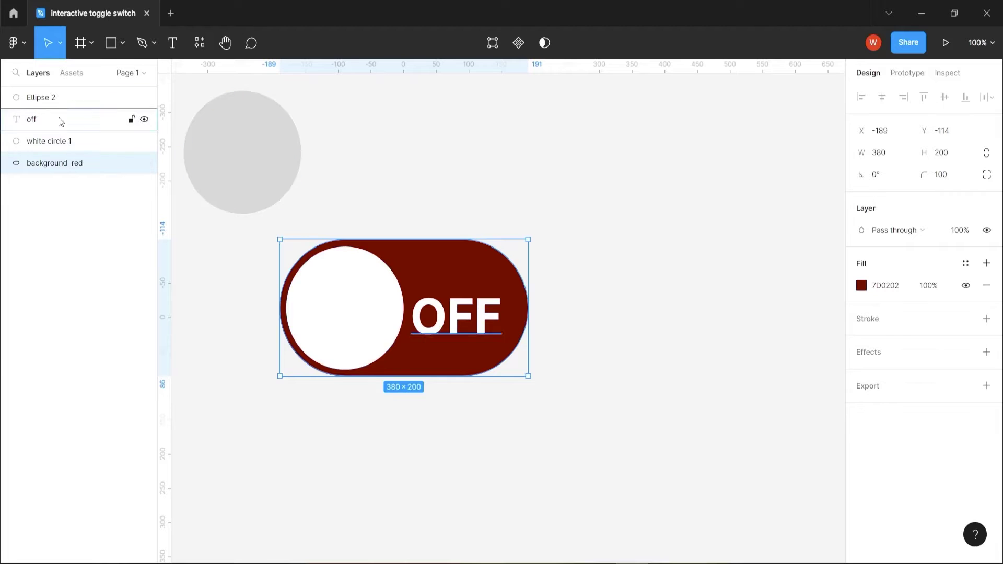
- Move the grey circle slightly away from the toggle and duplicate the complete OFF toggle to the right of the original
drag(231, 174, 240, 167)
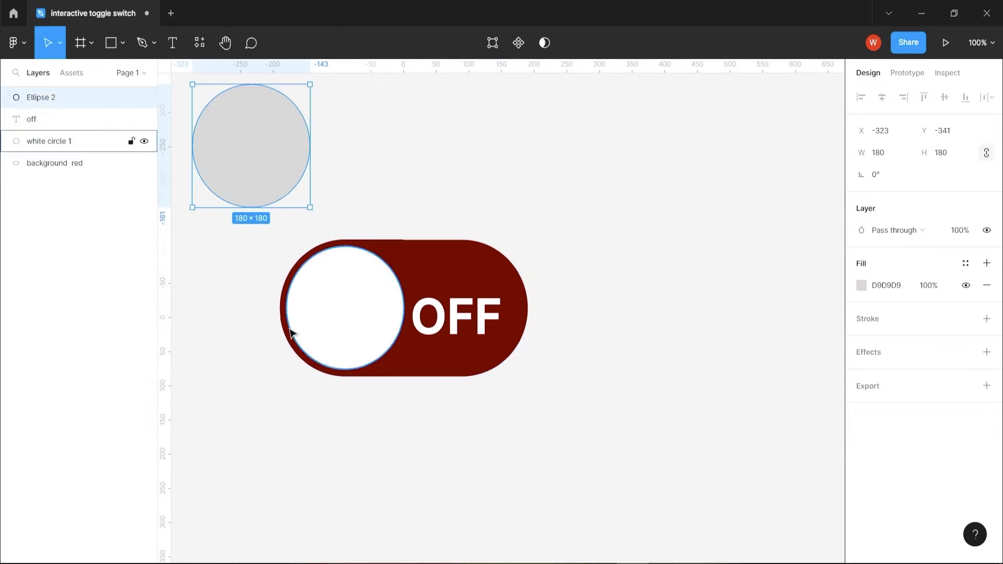
drag(257, 262, 434, 374)
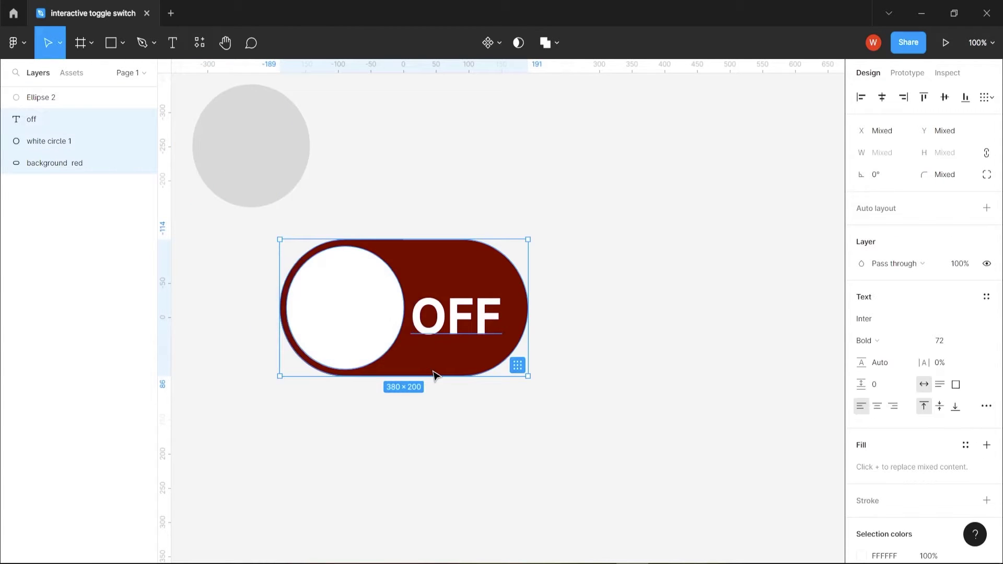
drag(453, 291, 716, 277)
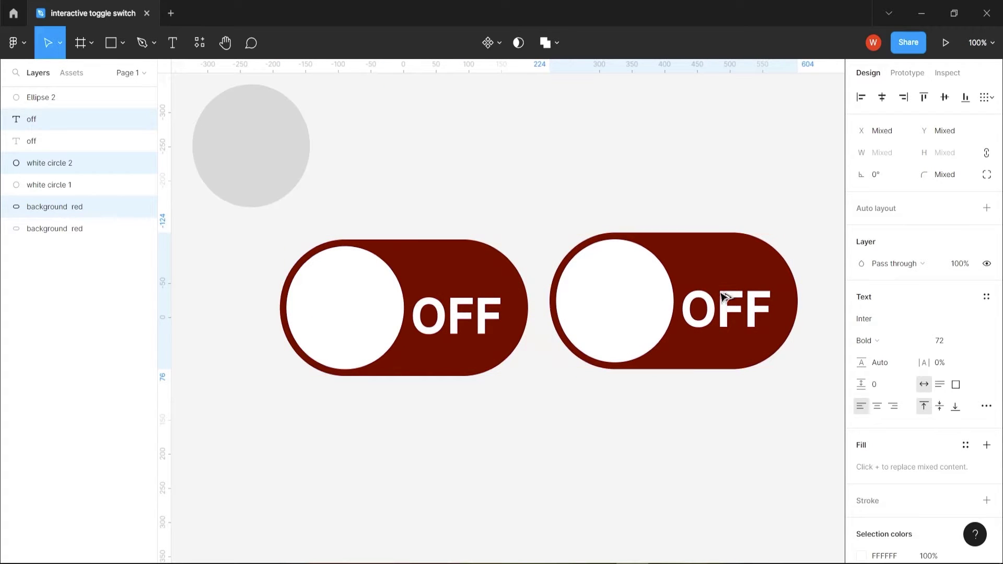
- Change the duplicated toggle's background fill to dark green 096301
drag(668, 425, 605, 428)
click(695, 350)
click(861, 285)
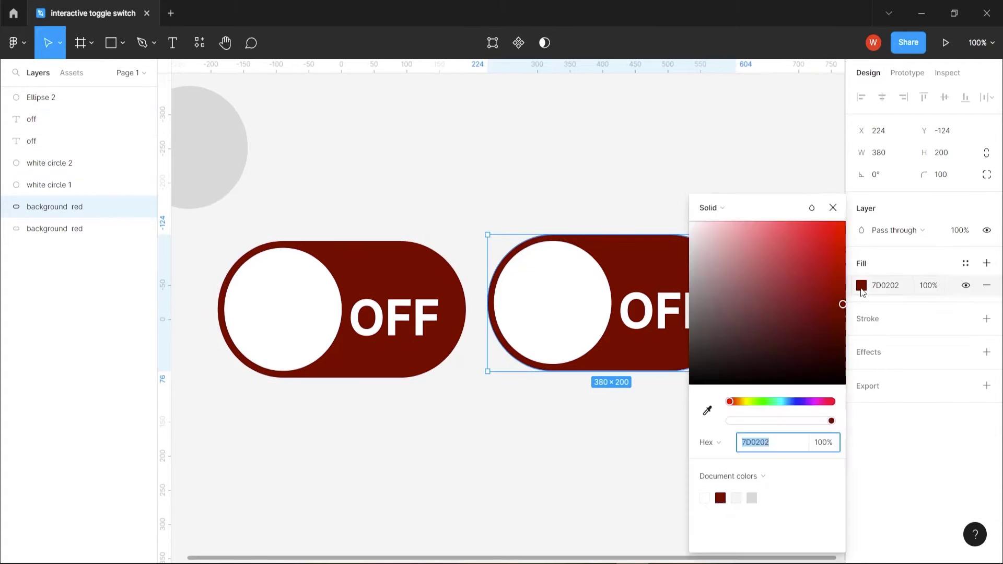
drag(769, 404, 762, 402)
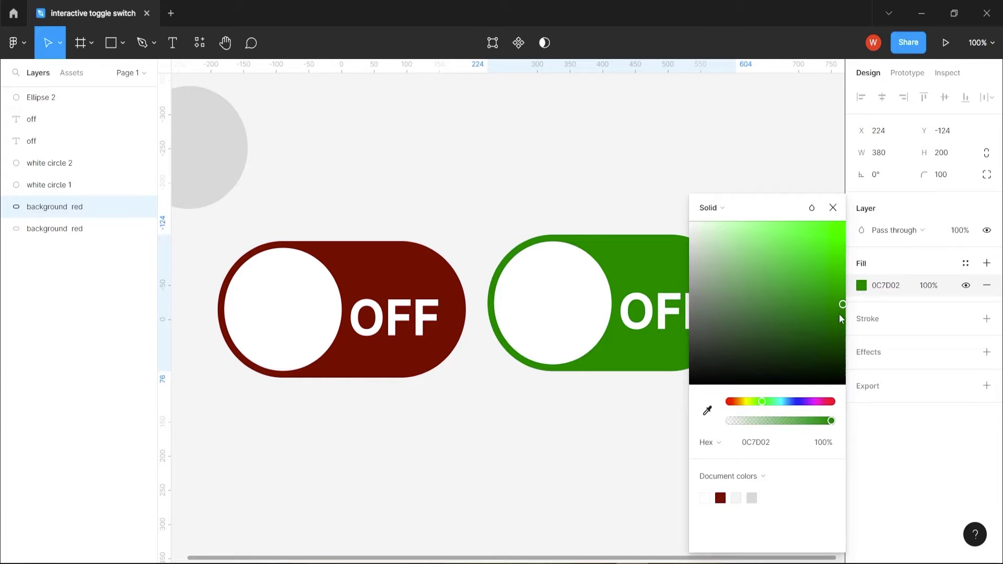
drag(844, 306, 840, 324)
- Replace the label text on the green toggle with "on"
double_click(658, 317)
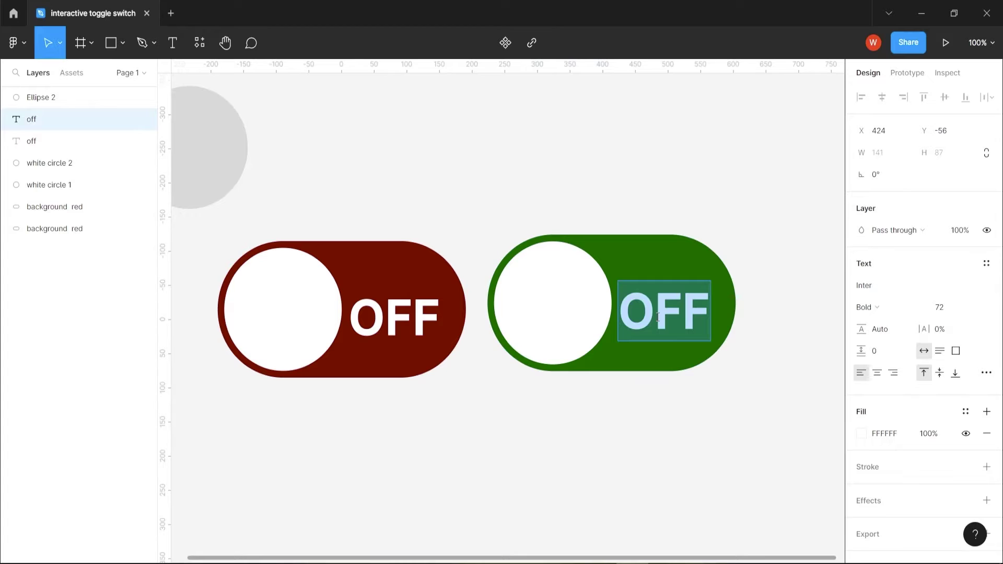
text(on)
key(Return)
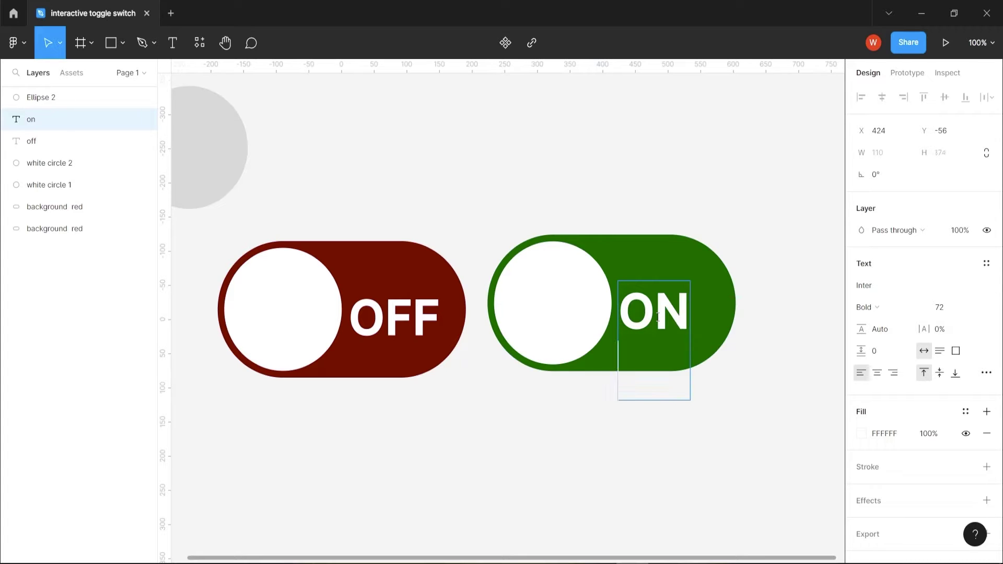
key(BackSpace)
key(Escape)
- Swap the green toggle's contents, placing the white circle at its right end and the ON label on its left side
drag(658, 317, 703, 333)
click(694, 451)
click(600, 343)
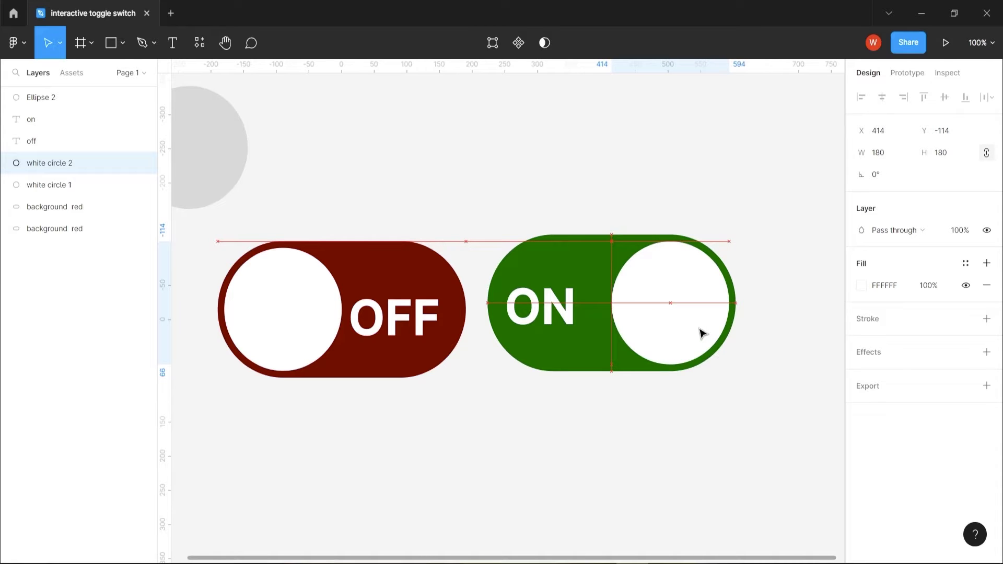
drag(531, 324, 542, 325)
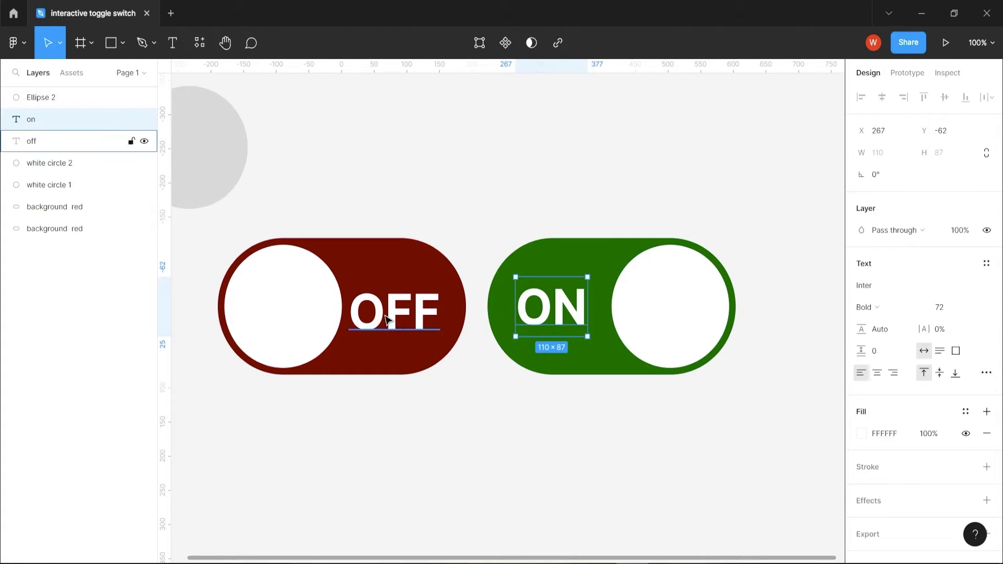
- Align the OFF and ON labels with each other by their vertical centers
shift+click(409, 325)
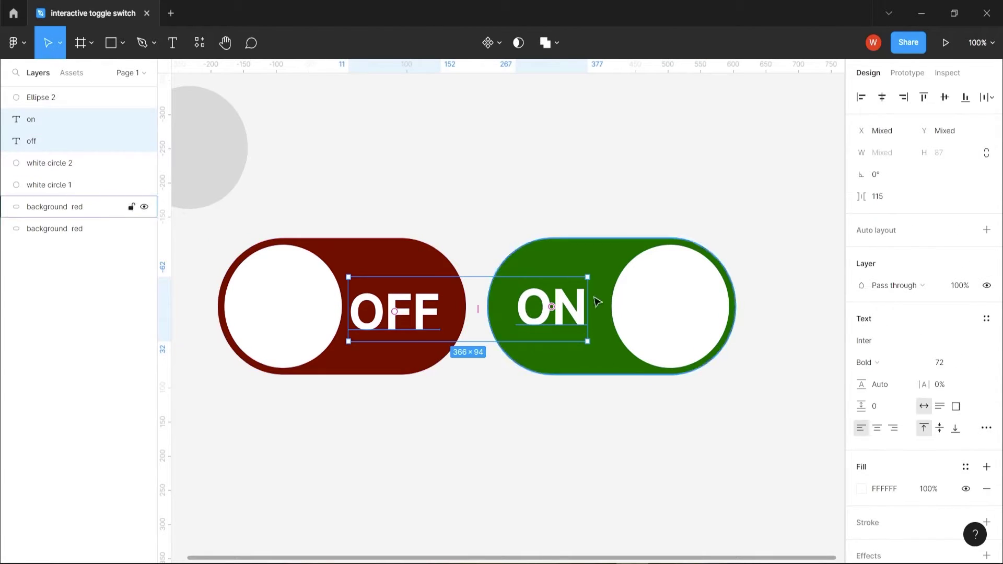
click(944, 97)
click(567, 450)
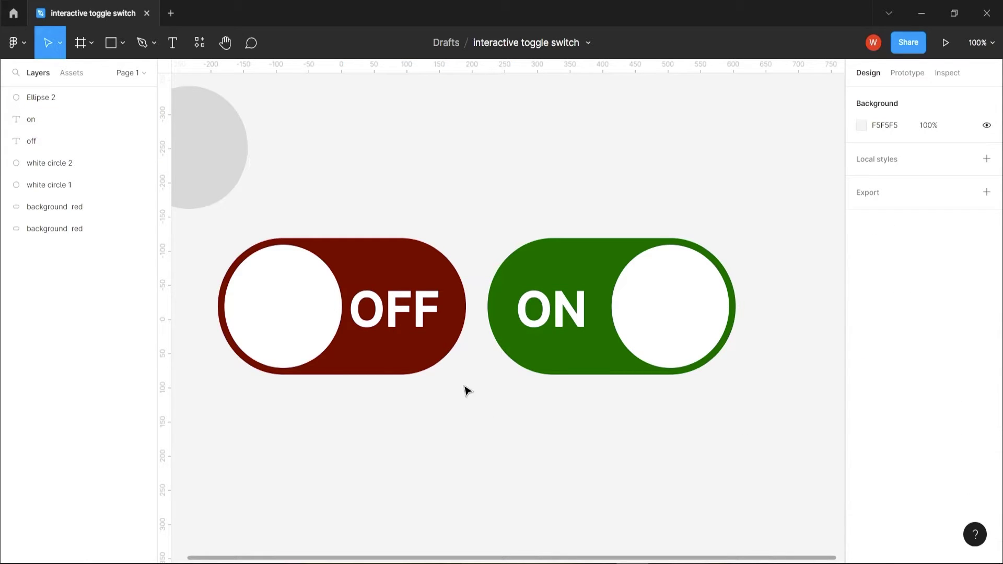
- Align the white circles of both toggles with each other by their vertical centers
click(306, 326)
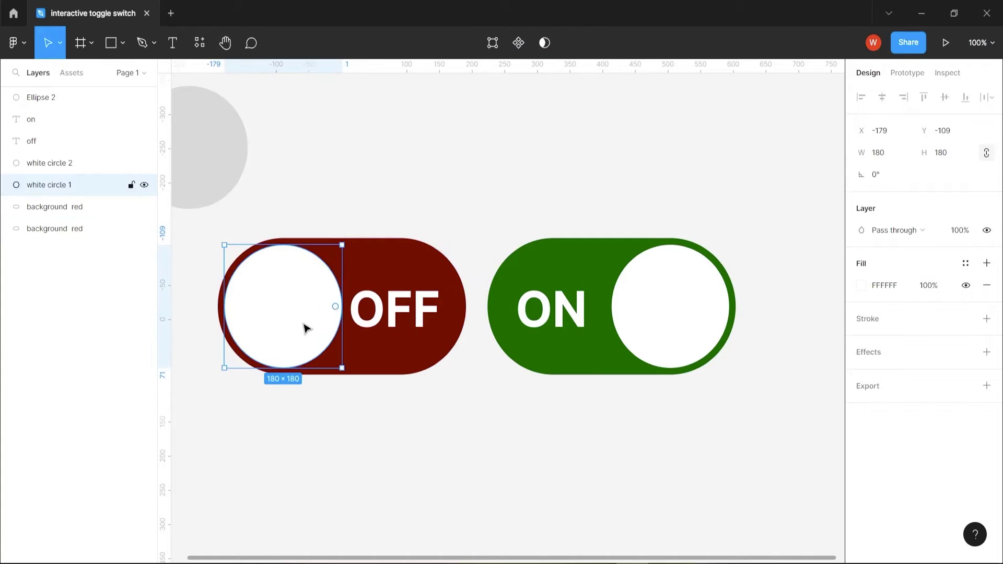
shift+click(679, 330)
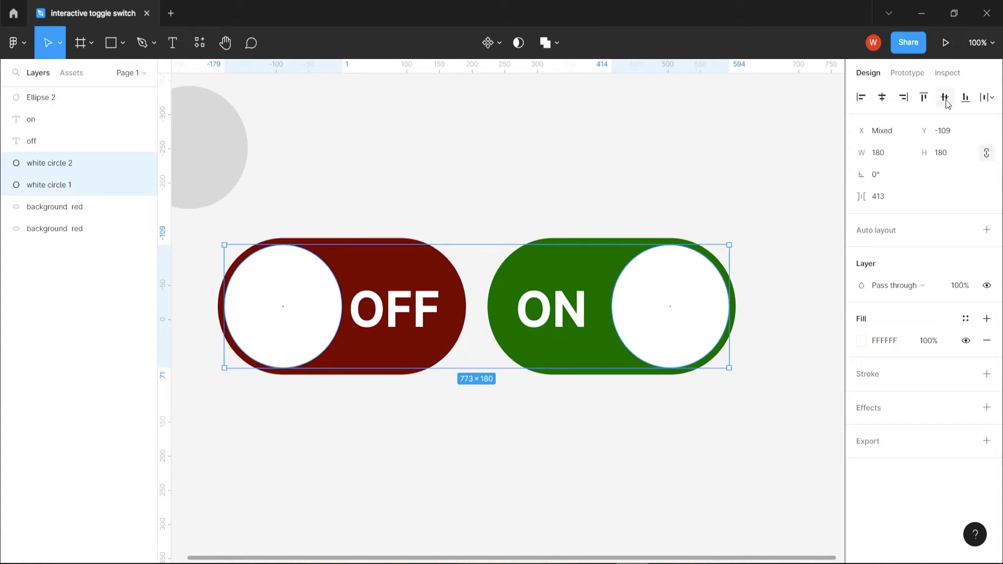
click(669, 426)
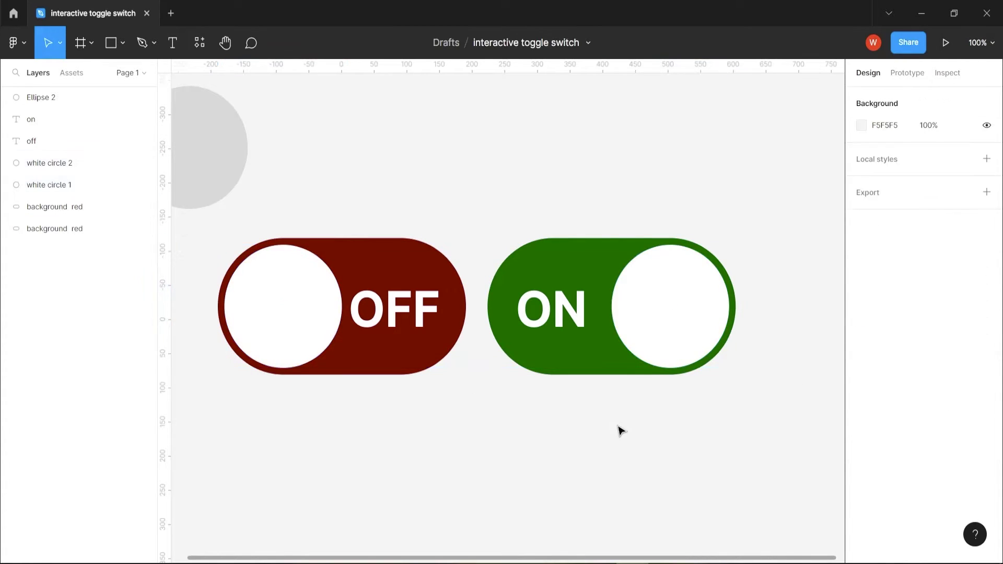
- Align the red and green toggle backgrounds with each other by their vertical centers
click(564, 371)
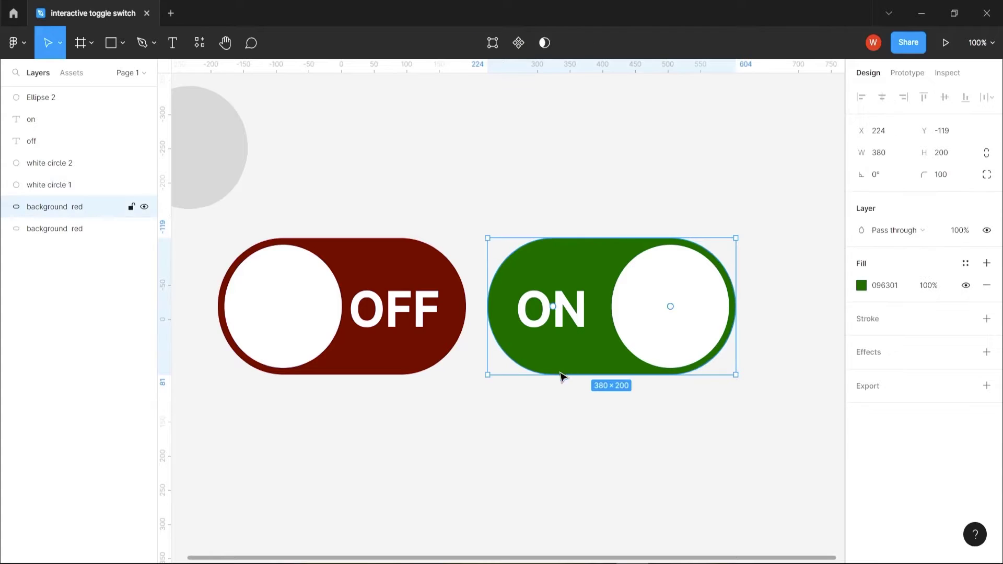
shift+click(399, 371)
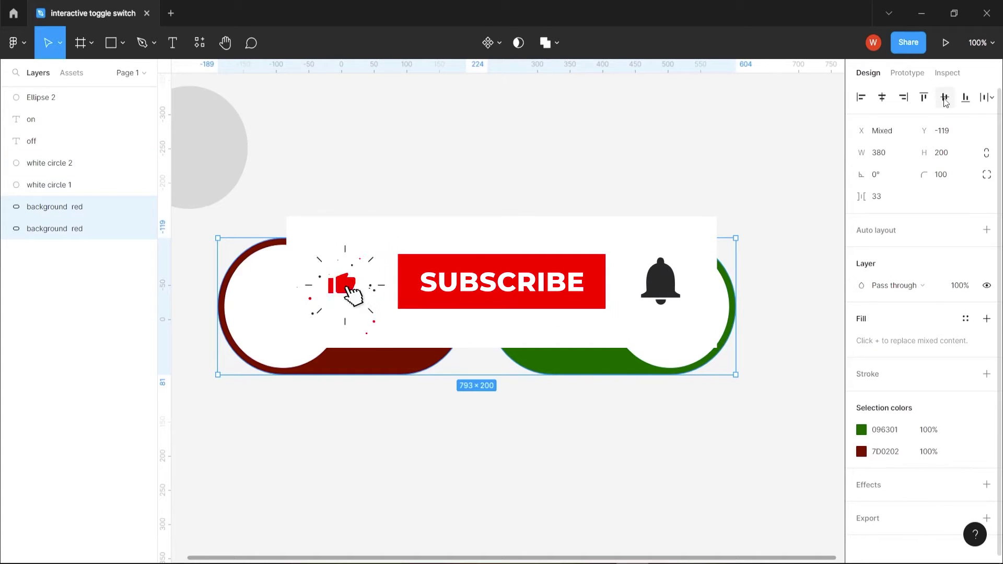
click(518, 489)
- Select the OFF and ON labels together to check their vertical alignment
click(42, 141)
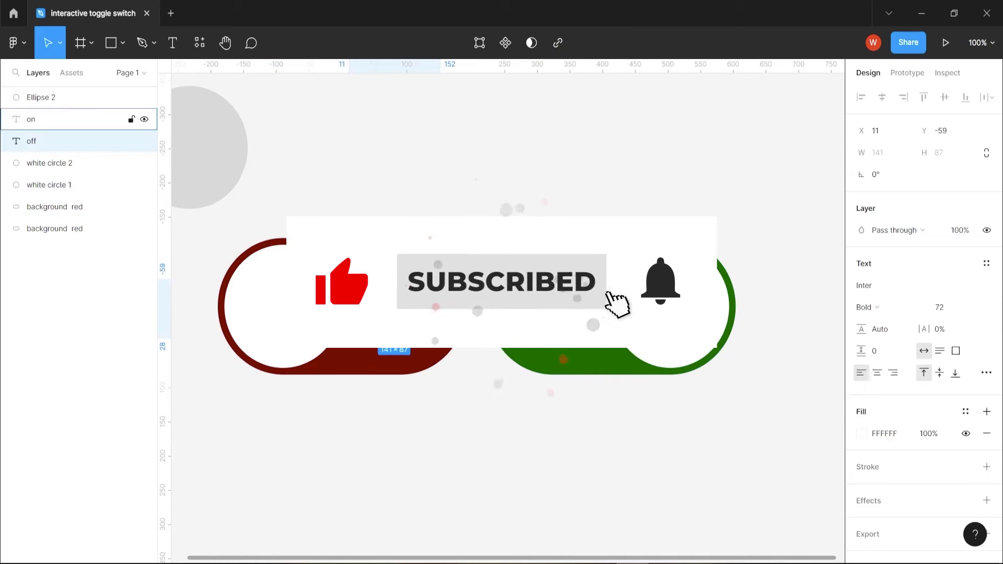
shift+click(42, 120)
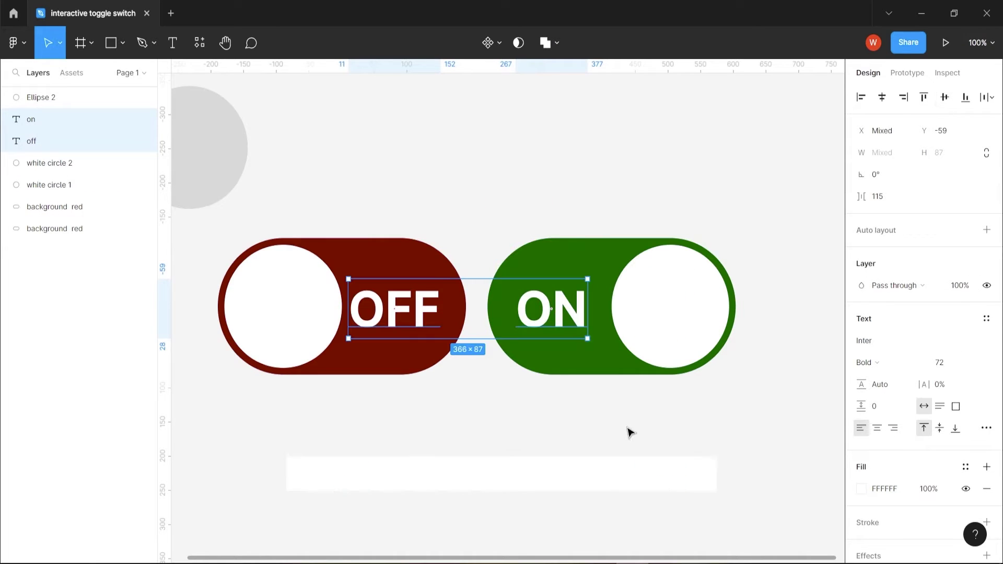
click(630, 431)
- Move the grey circle over the OFF label in the red toggle and center the label horizontally on it
click(419, 317)
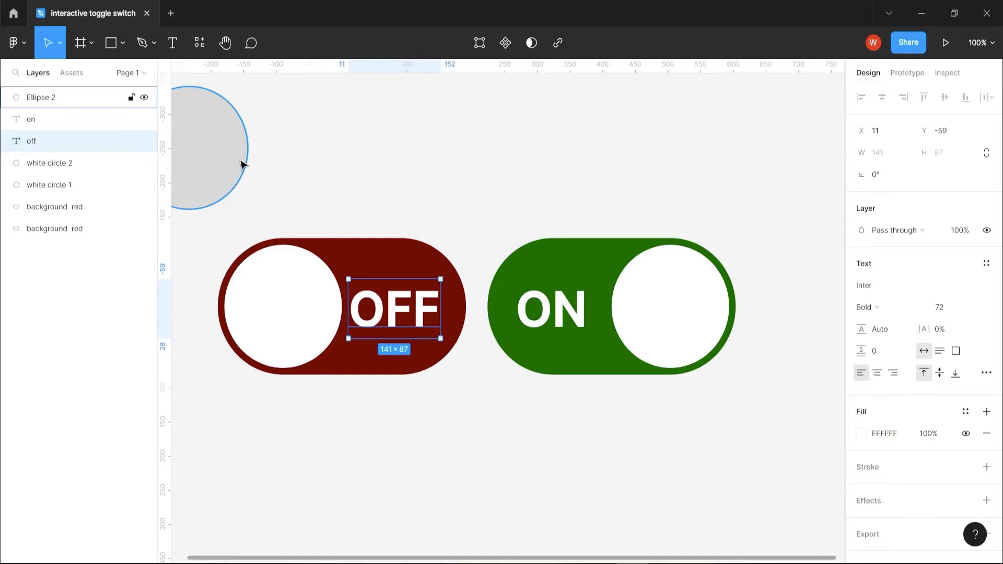
drag(242, 164, 439, 320)
shift+click(60, 147)
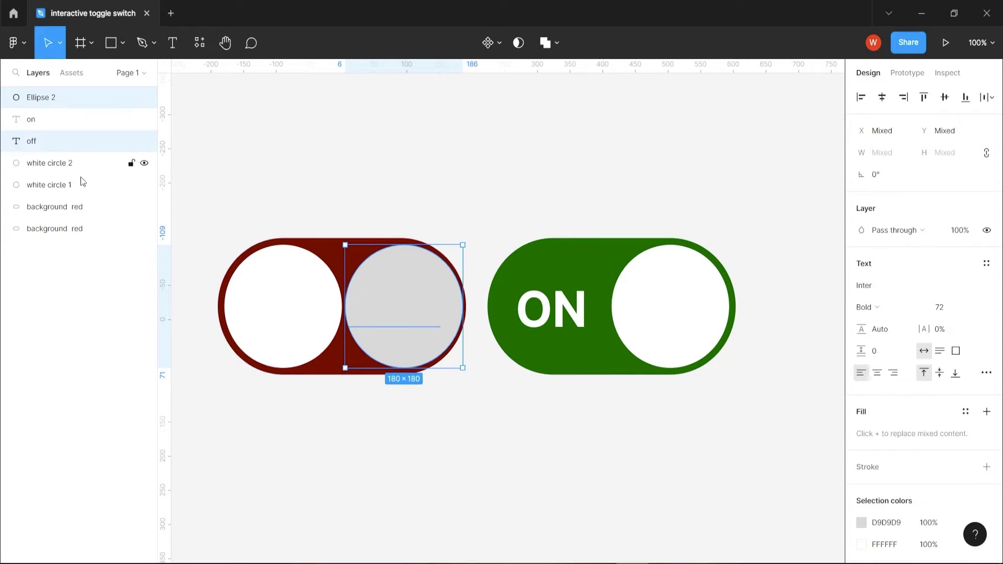
click(882, 99)
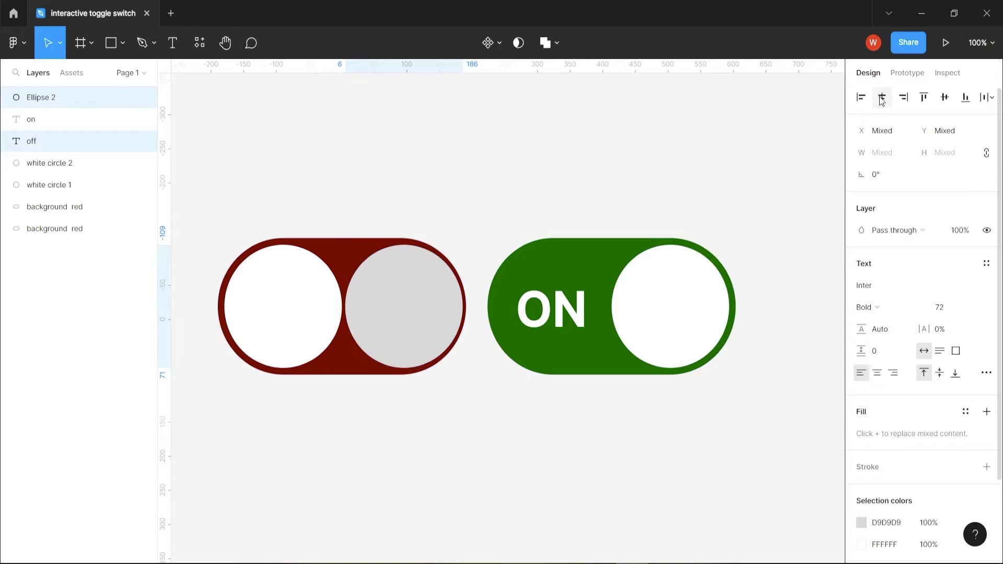
click(398, 480)
- Move the grey circle over the ON label in the green toggle and center the label horizontally on it
click(426, 336)
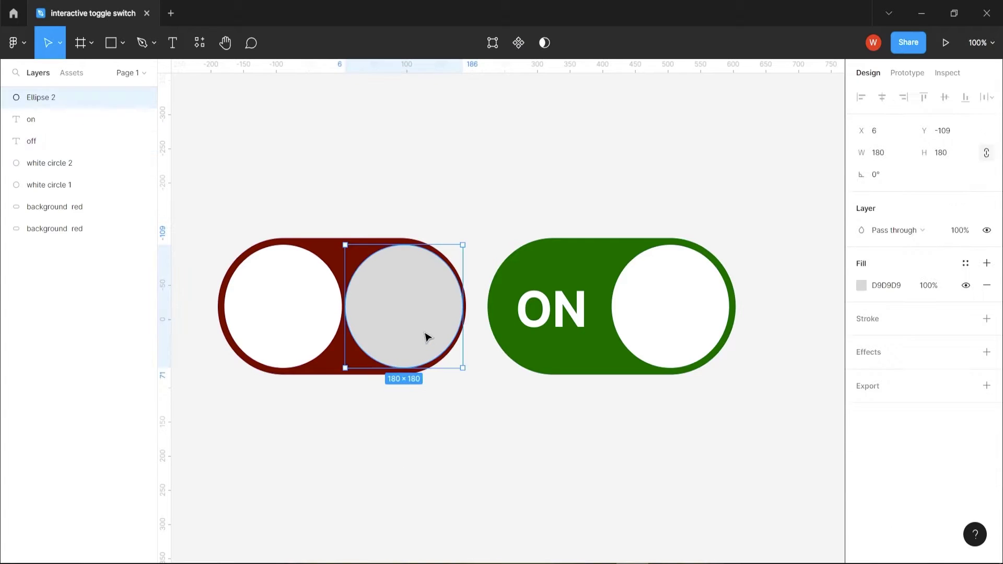
double_click(426, 317)
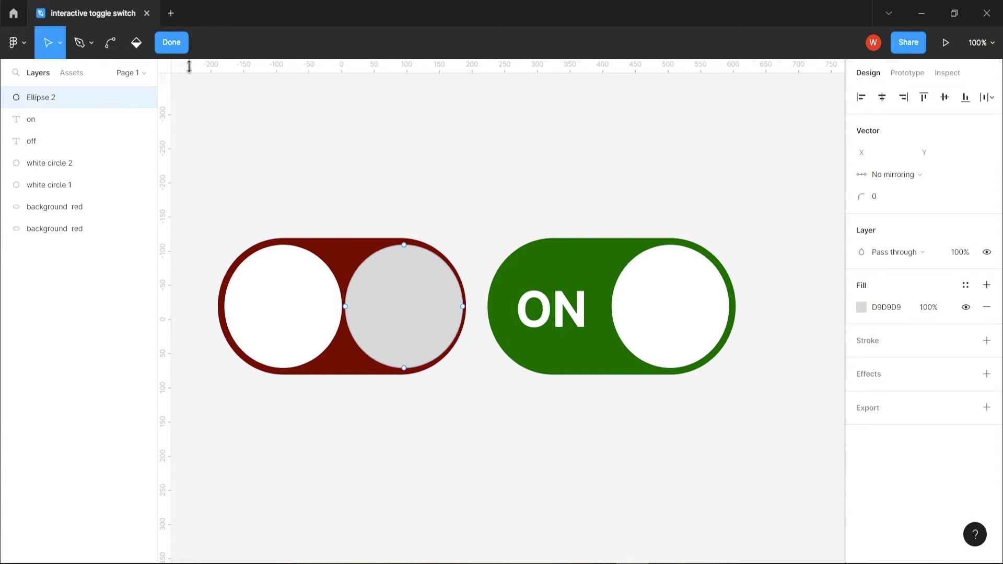
key(Escape)
drag(417, 324, 570, 326)
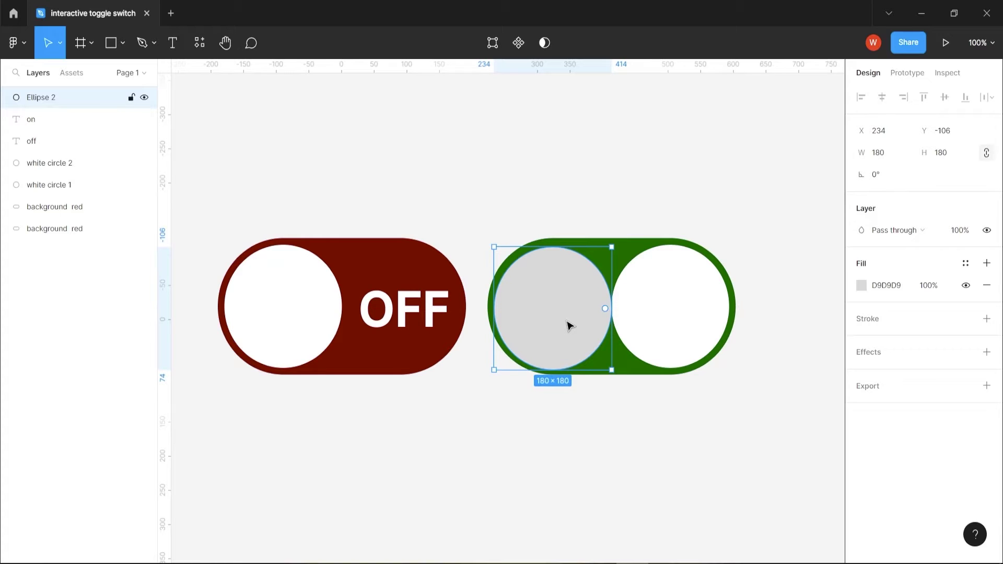
shift+click(73, 124)
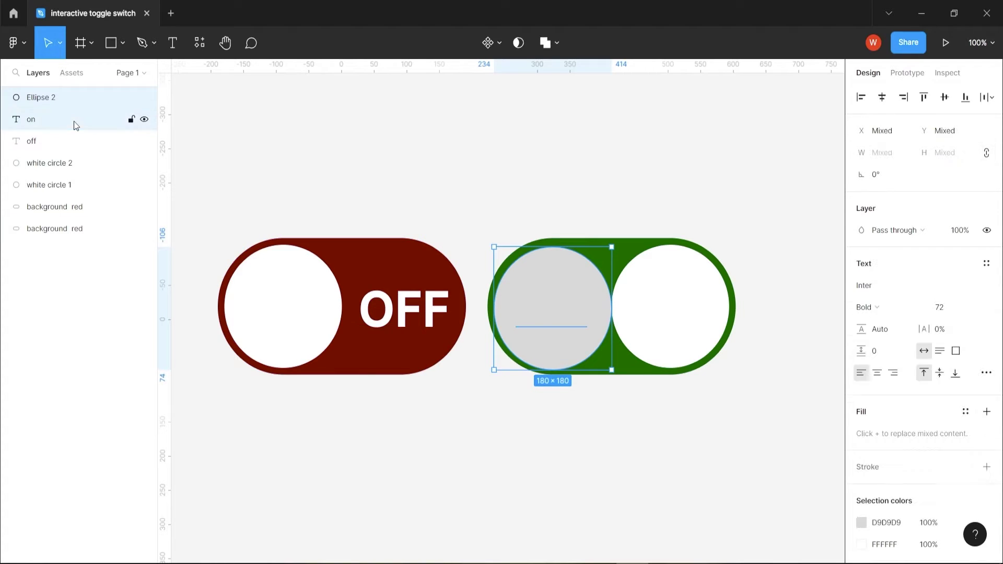
click(883, 99)
click(484, 174)
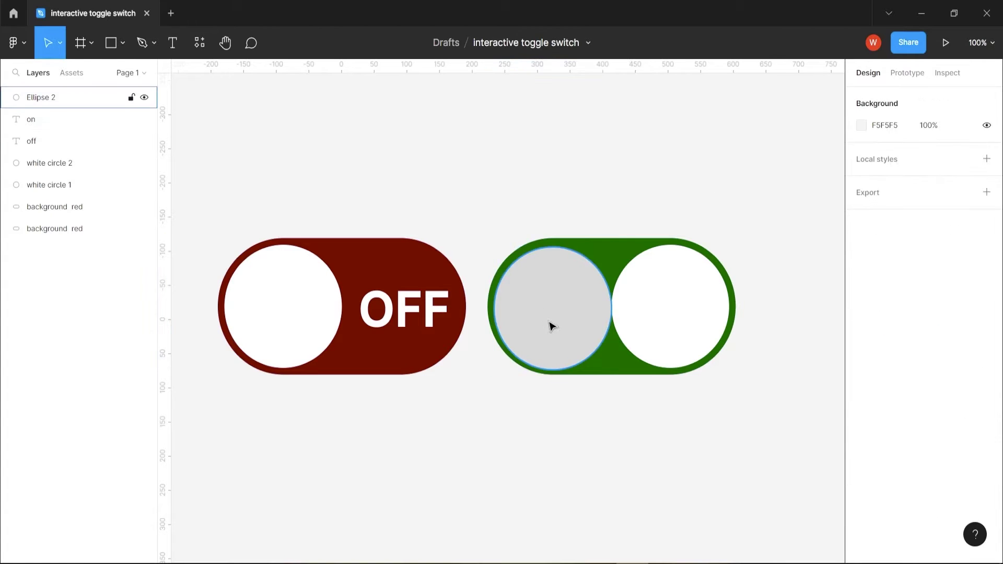
- Move the grey guide circle off the green toggle and delete it
drag(550, 323, 320, 155)
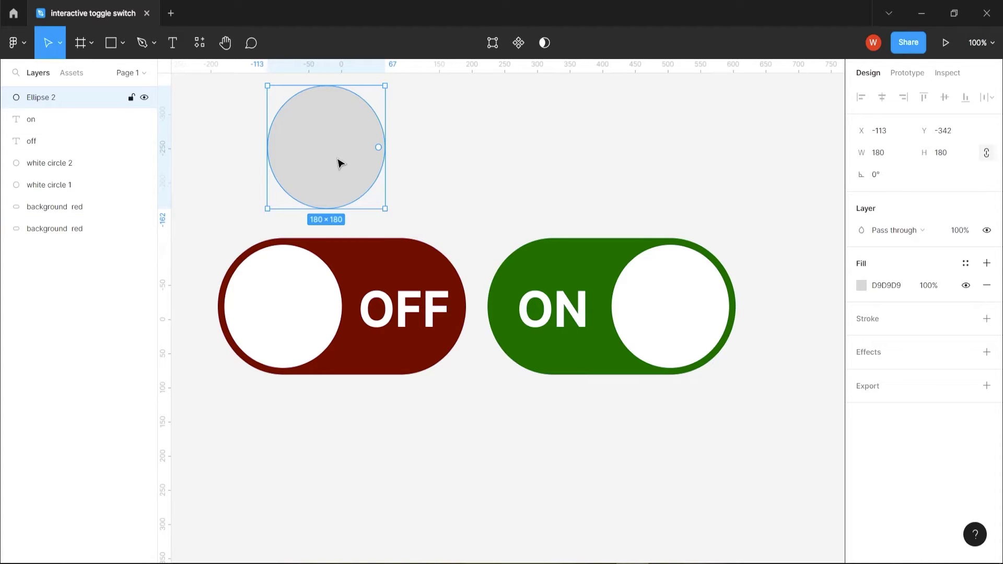
key(Delete)
- Place a copy of the ON label over the red toggle's white circle and set its fill opacity to 0%
click(567, 325)
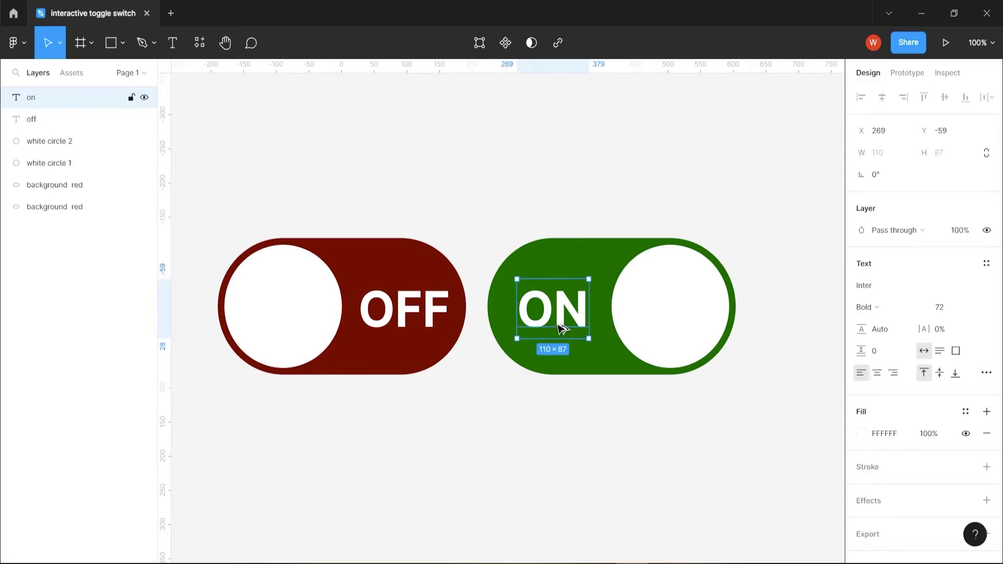
drag(564, 321, 337, 324)
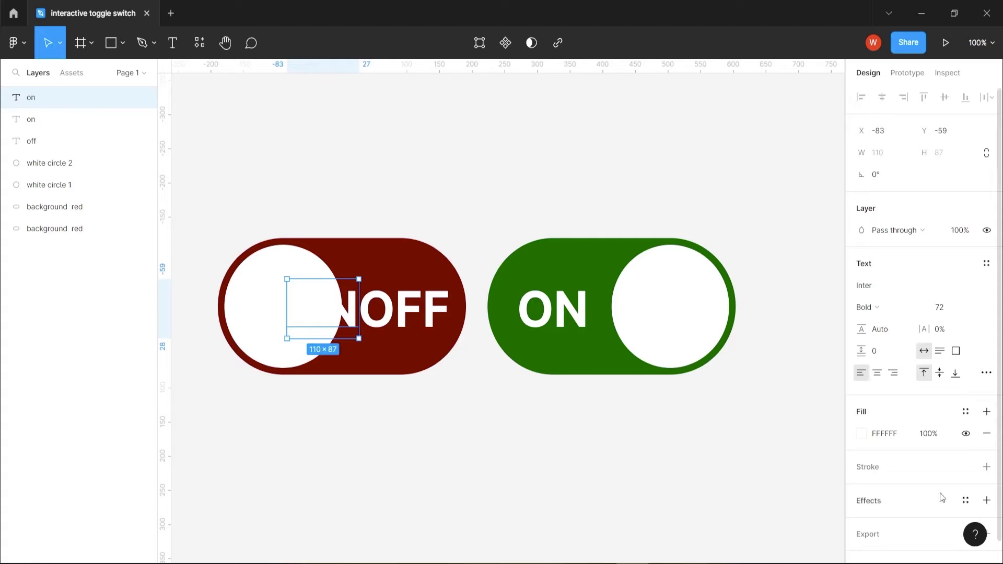
click(930, 436)
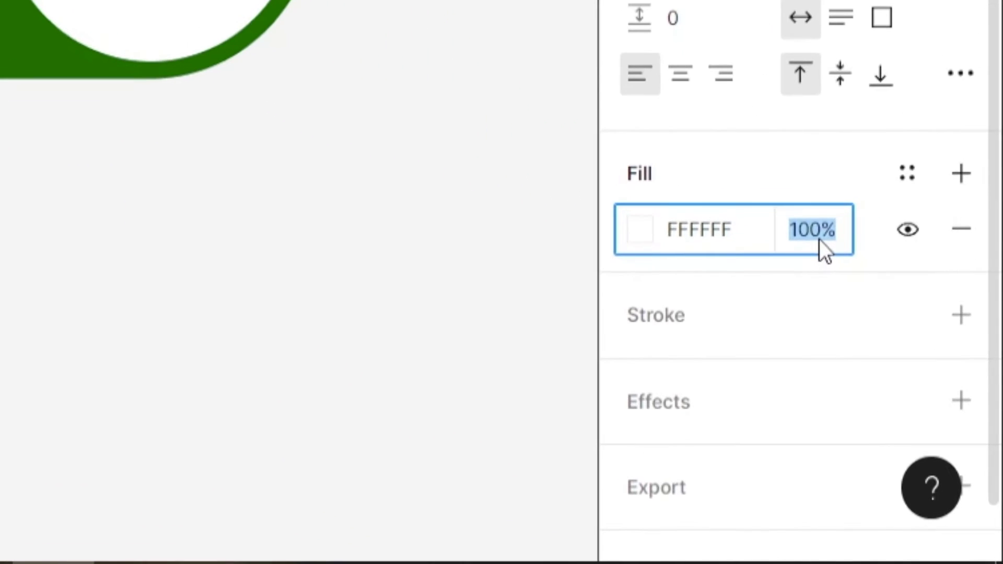
text(0)
key(Return)
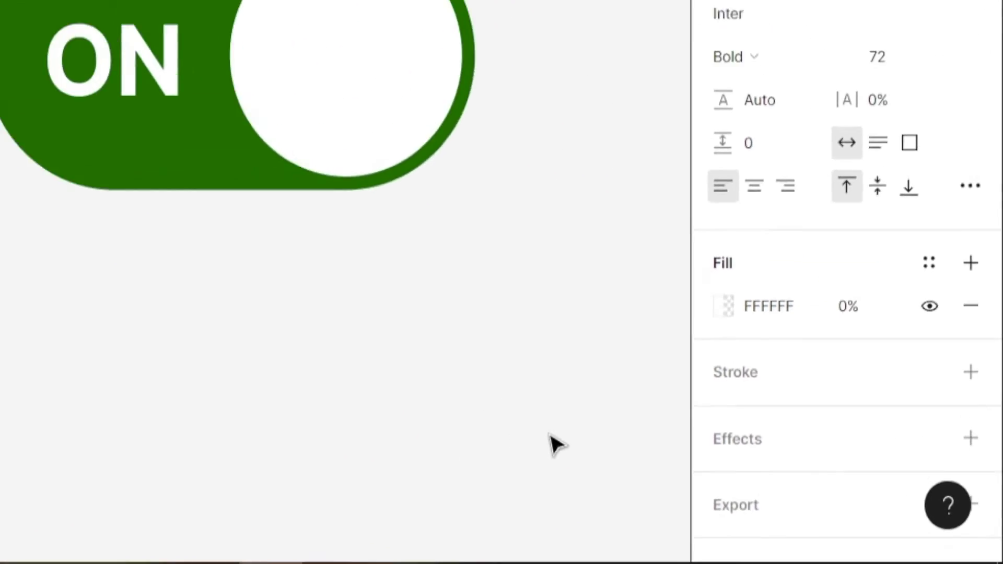
- Place a copy of the OFF label over the green toggle's white circle and set its fill opacity to 0%
click(408, 309)
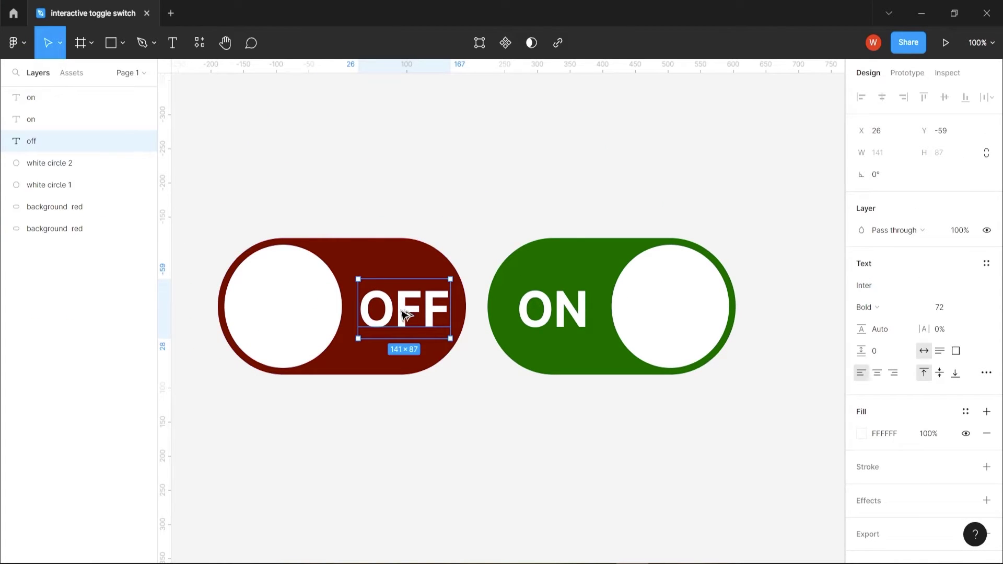
drag(405, 314, 634, 333)
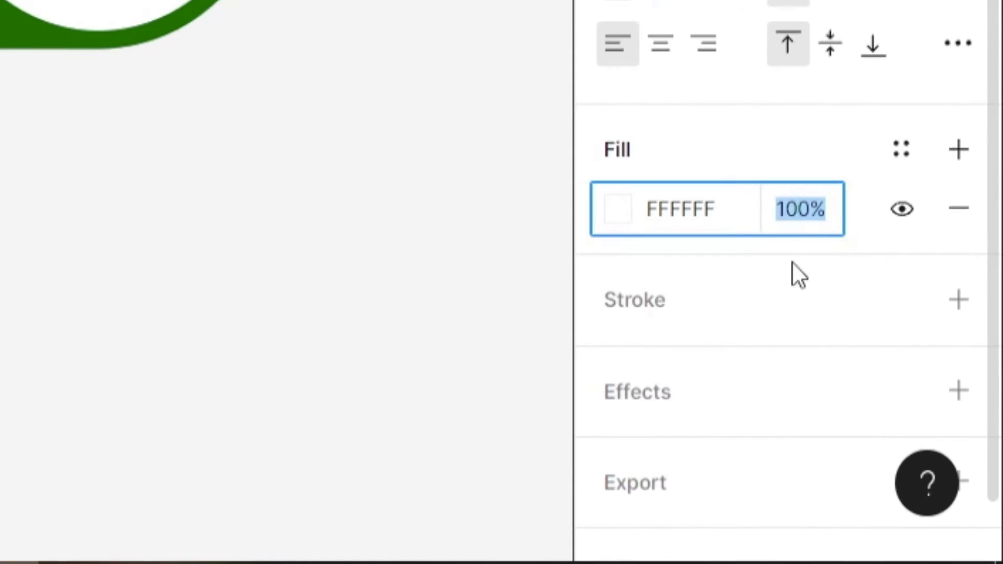
text(0)
key(Return)
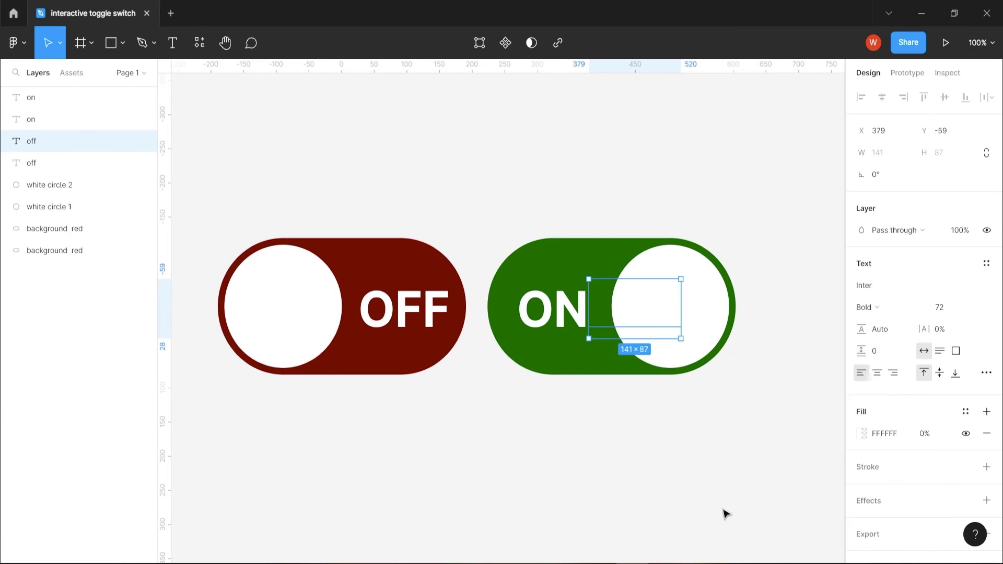
click(655, 462)
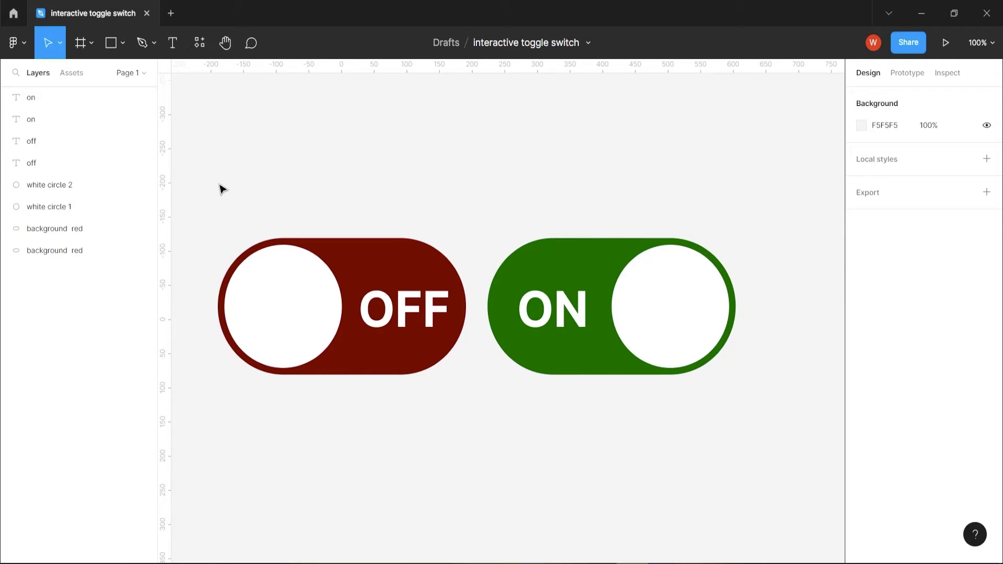
- Create a component from all layers of the red OFF toggle
drag(214, 186, 480, 434)
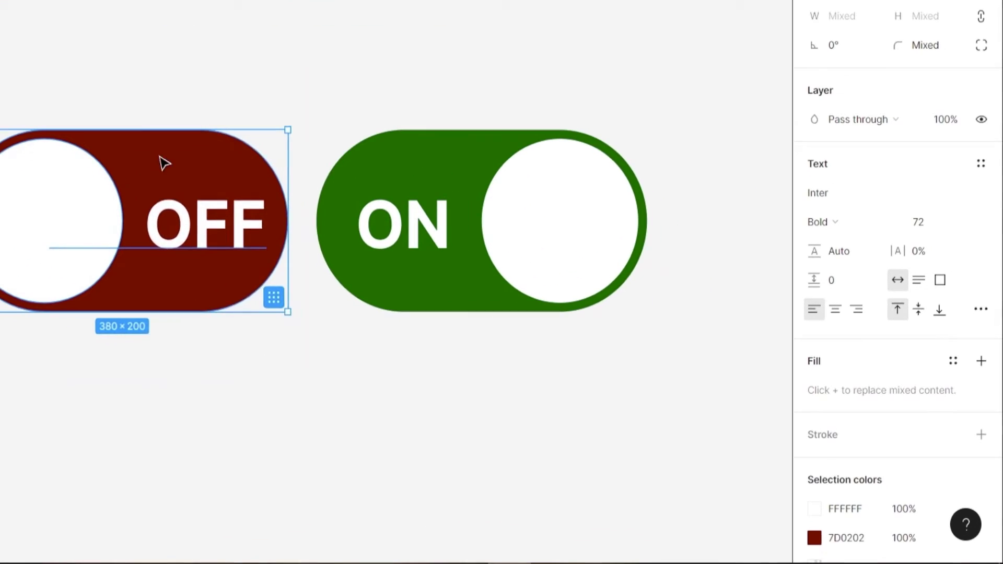
right_click(164, 164)
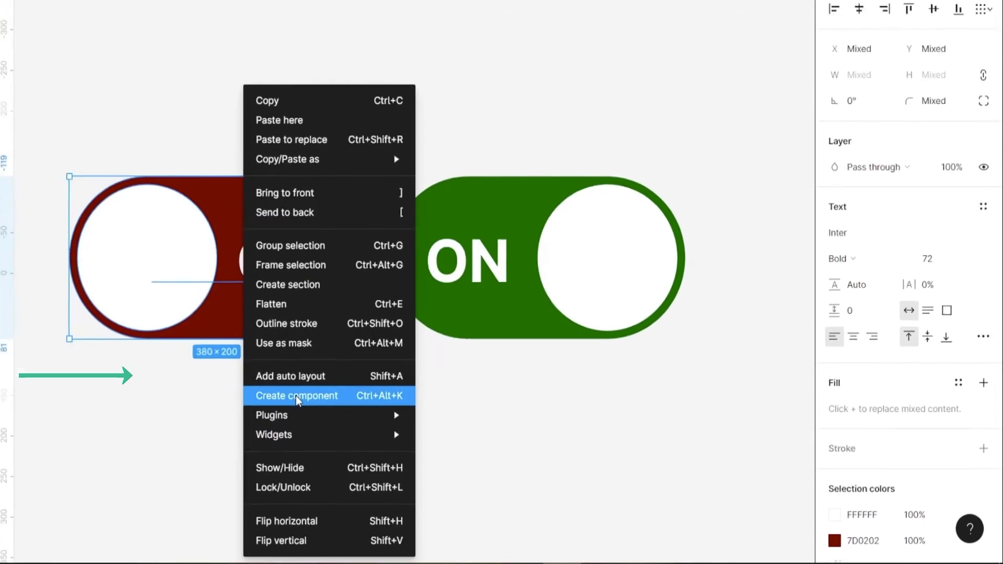
click(296, 396)
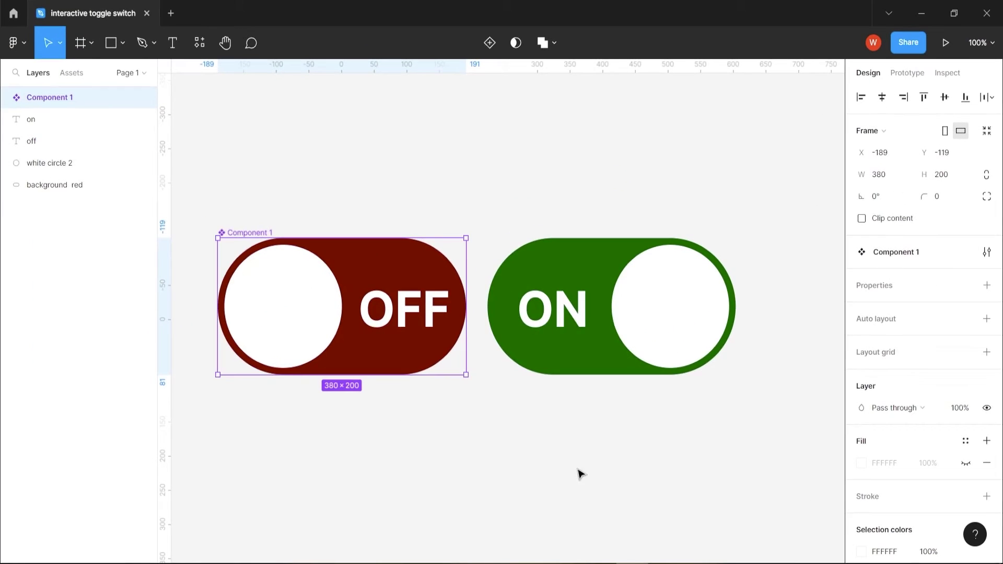
- Create a component from all layers of the green ON toggle
drag(795, 156, 486, 437)
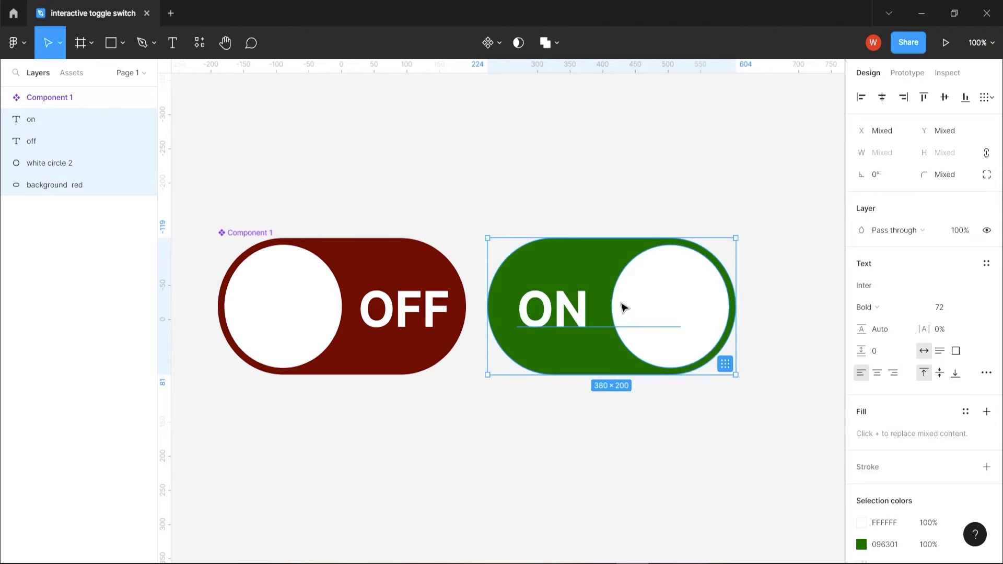
right_click(620, 310)
mouse_move(638, 439)
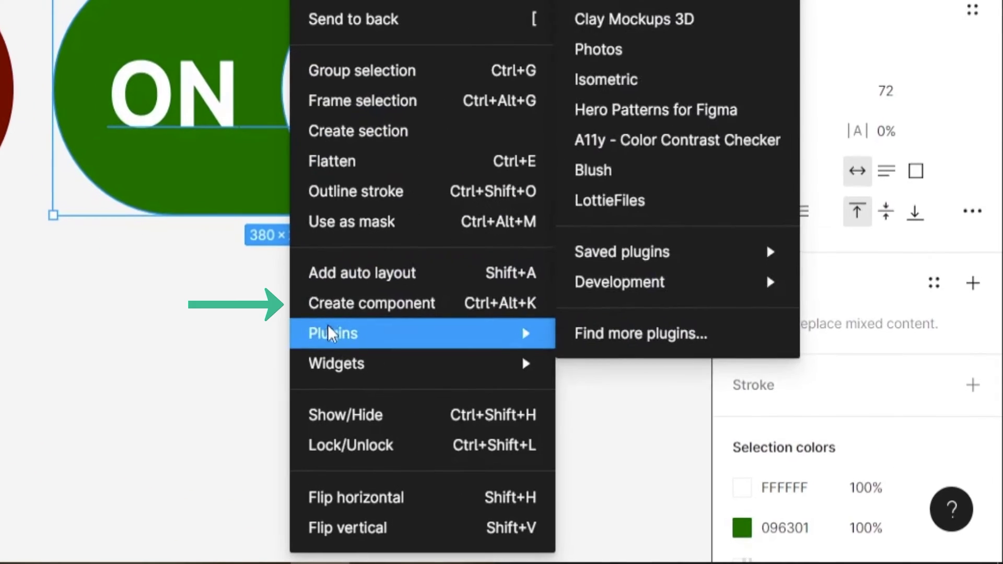
click(331, 305)
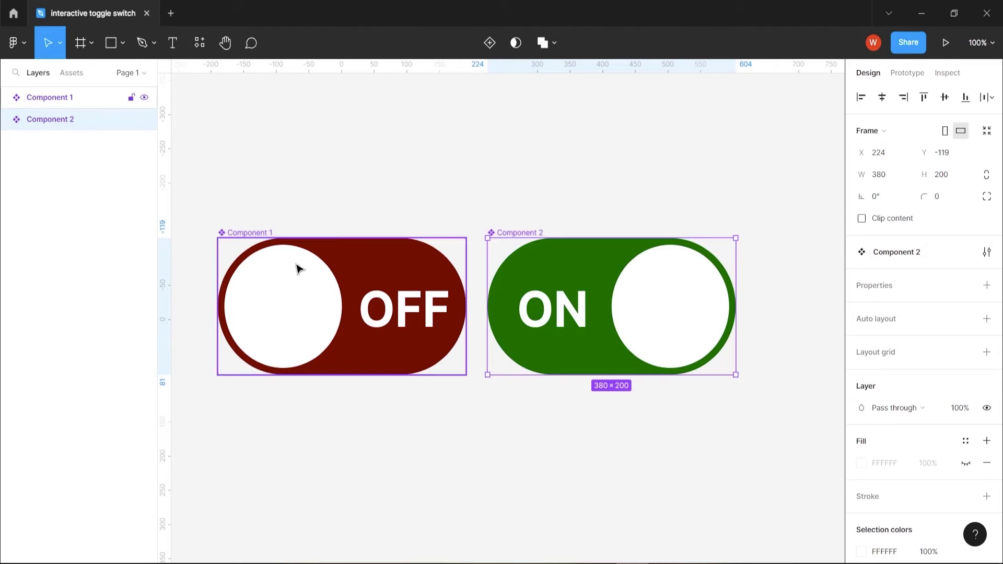
- Combine the red and green toggle components as variants of one component set
scroll(466, 475, down, 3)
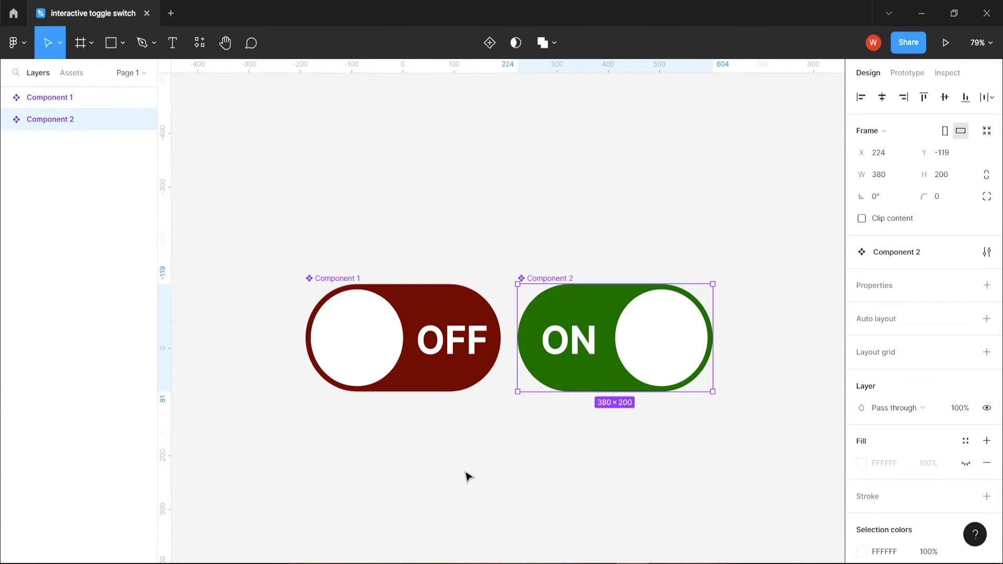
click(455, 477)
drag(248, 166, 805, 473)
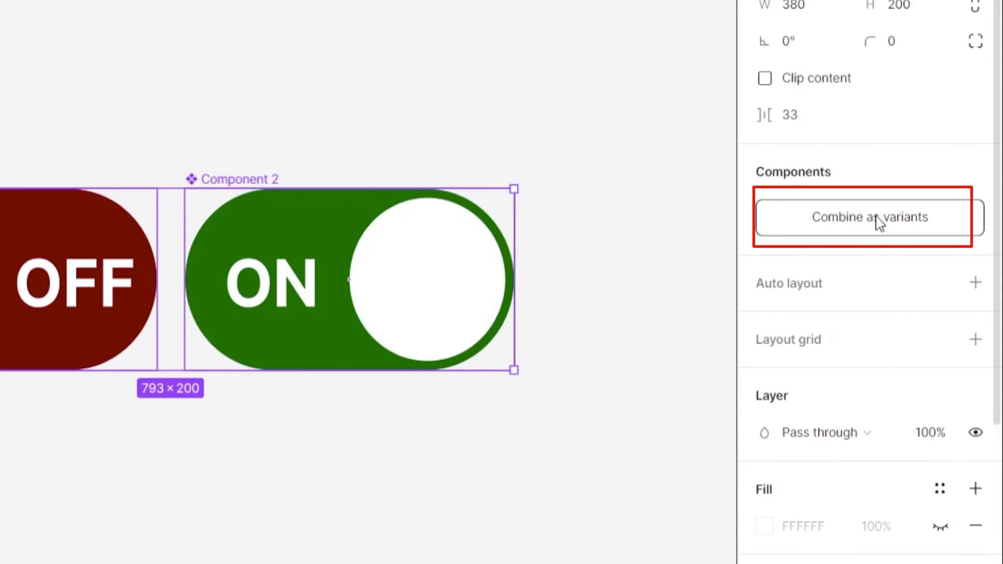
click(877, 221)
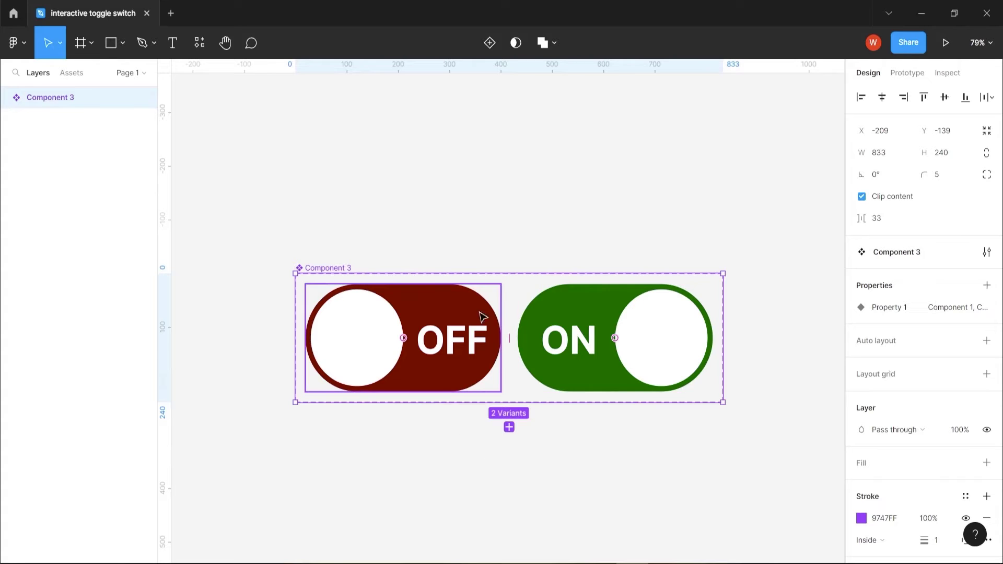
- Expand the component set's layers and rename the red toggle variant to "off"
click(6, 97)
click(54, 121)
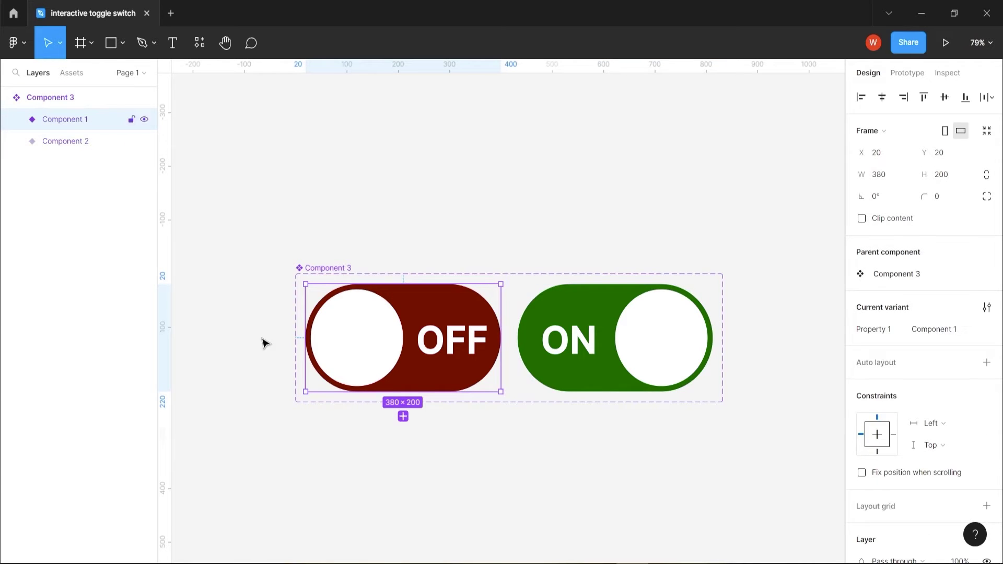
double_click(81, 120)
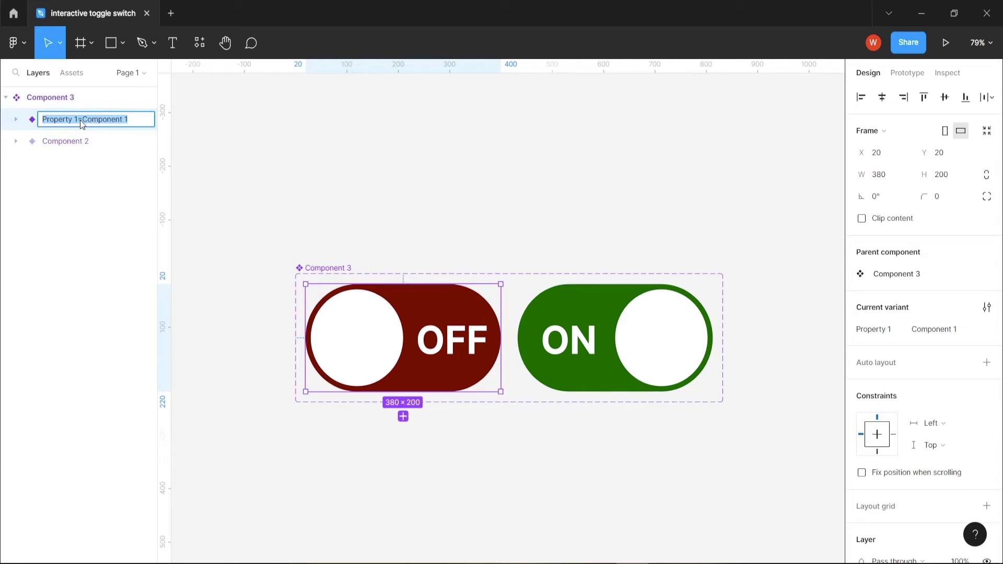
text(off)
key(Return)
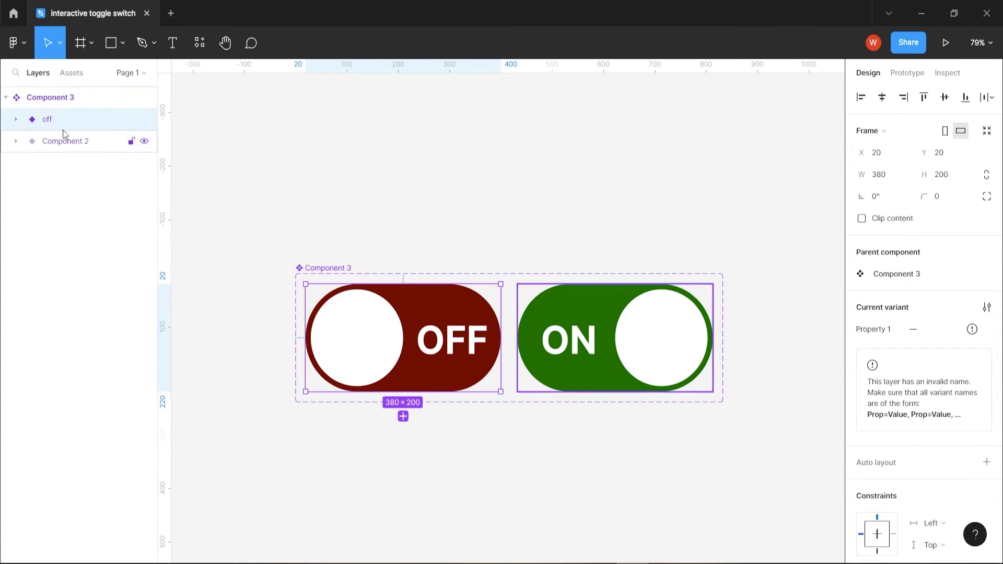
- Rename the green toggle variant to "on"
click(68, 142)
double_click(72, 146)
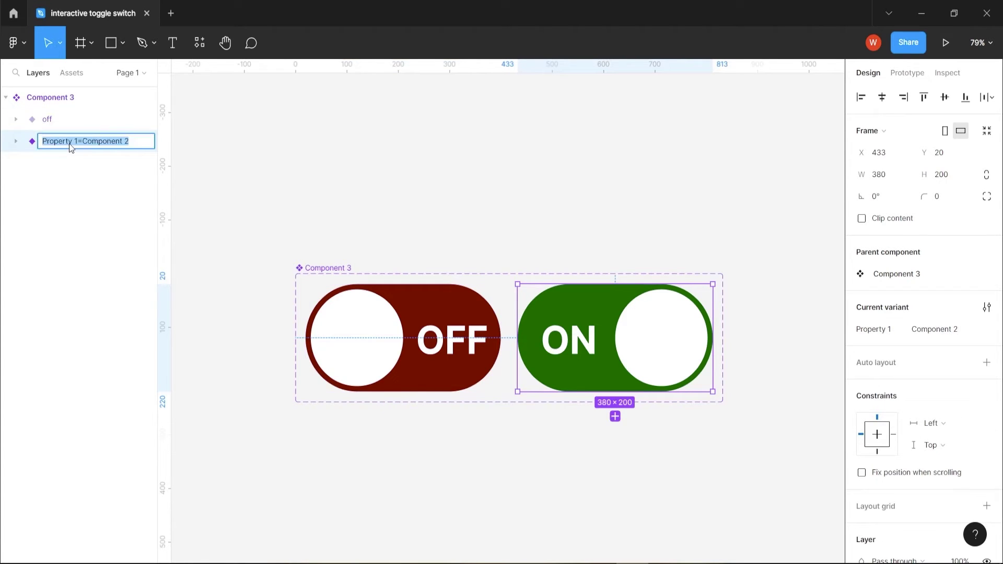
text(on)
key(Return)
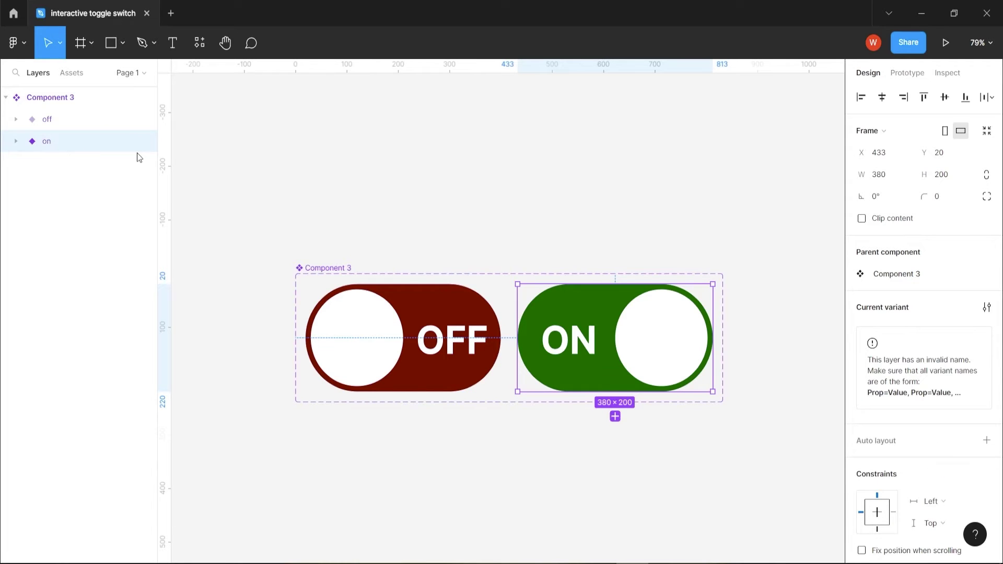
- Rename the component set to "toggle"
click(45, 99)
double_click(41, 100)
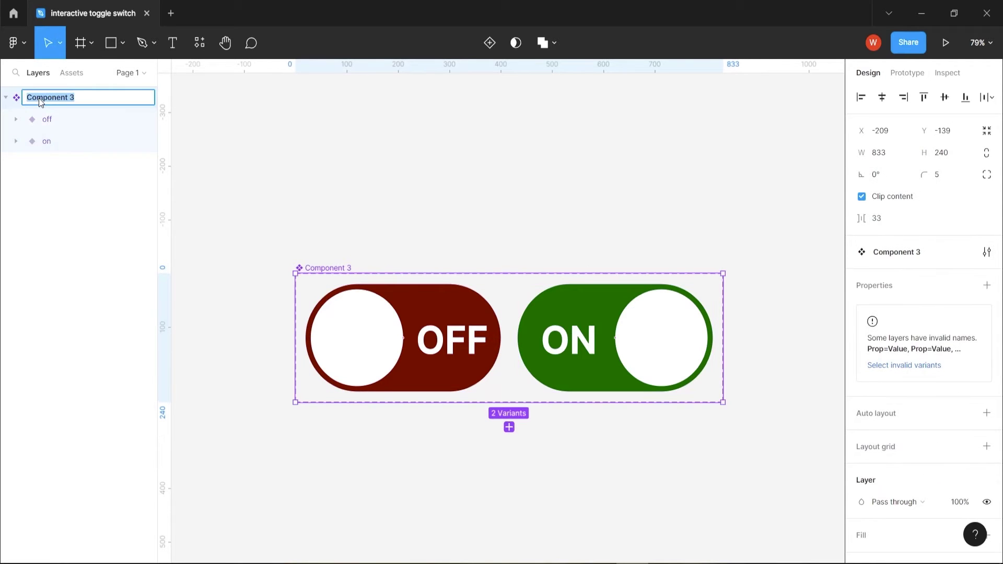
text(toggl)
text(e)
key(Return)
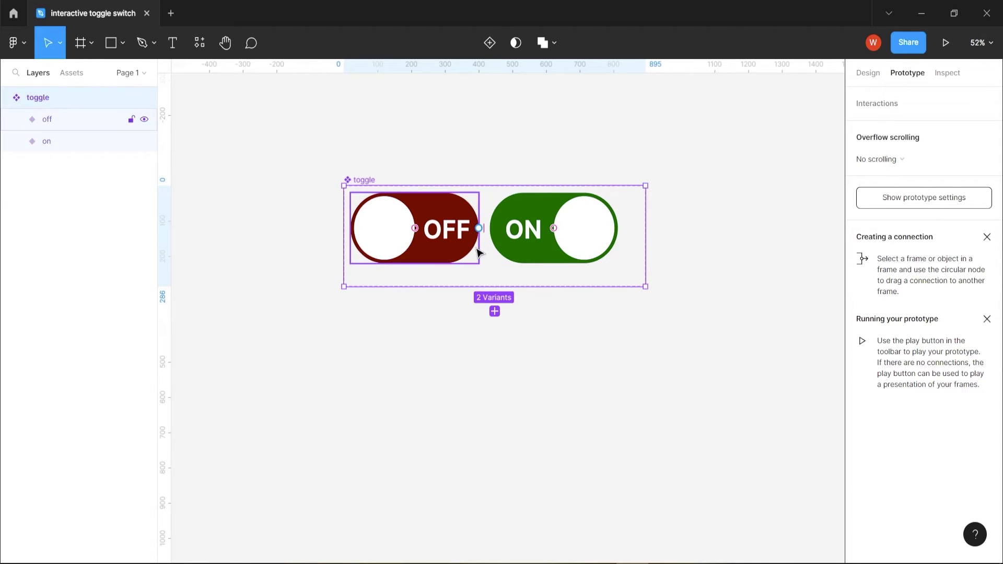
- Connect the off variant to the on variant with an On click, Change to interaction using Smart animate, Ease out, 150ms
click(480, 229)
drag(479, 228, 496, 215)
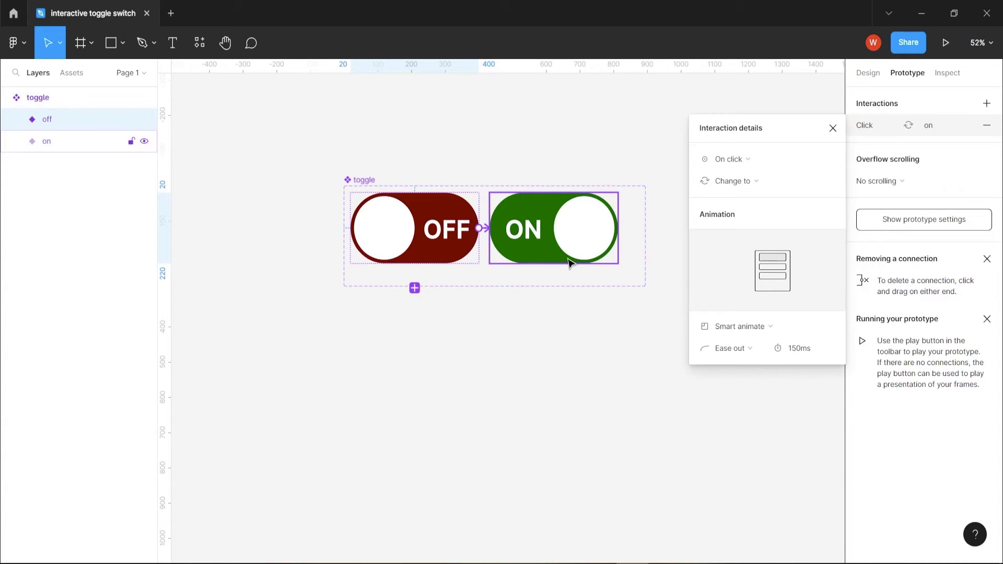
click(757, 160)
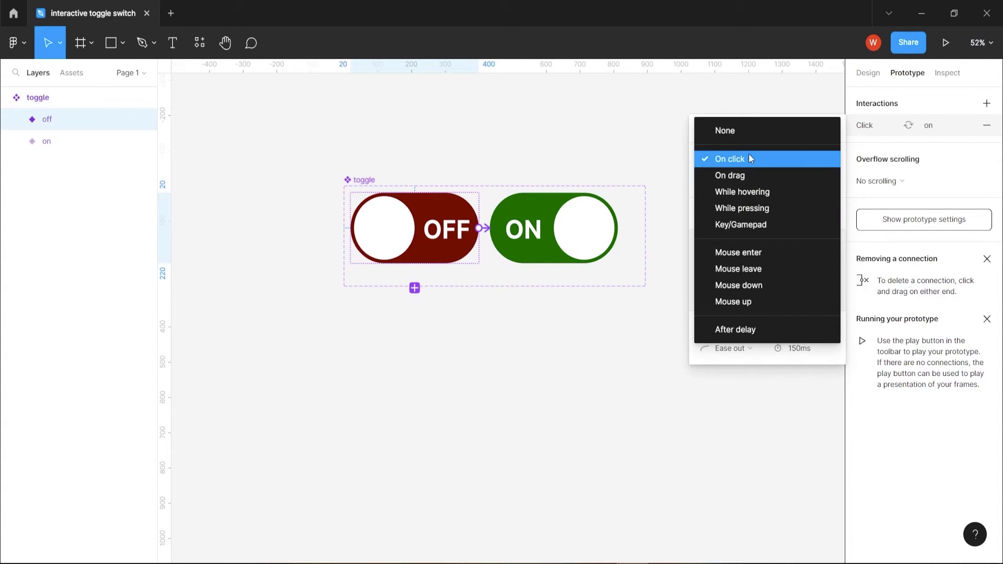
click(752, 157)
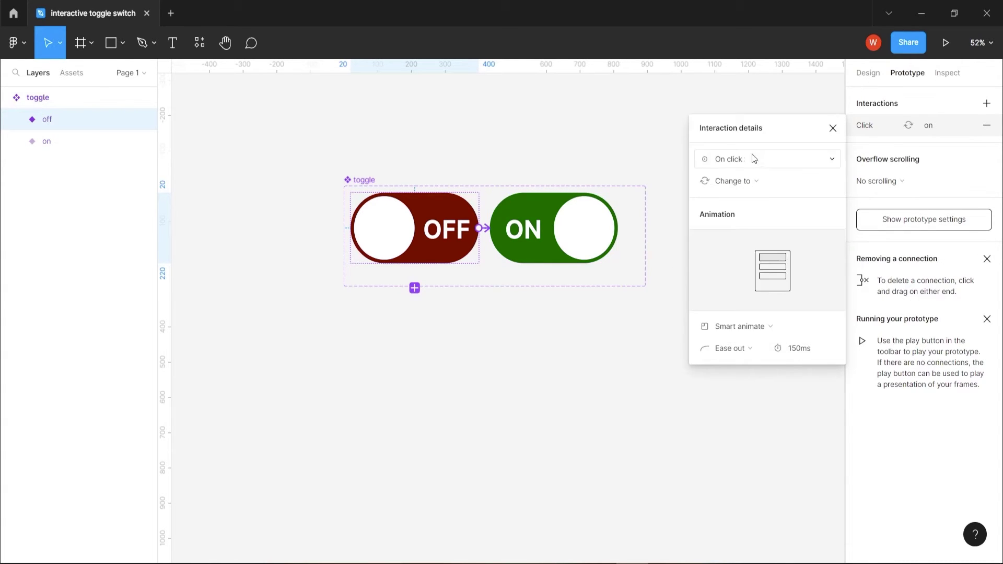
click(784, 327)
click(799, 328)
click(797, 355)
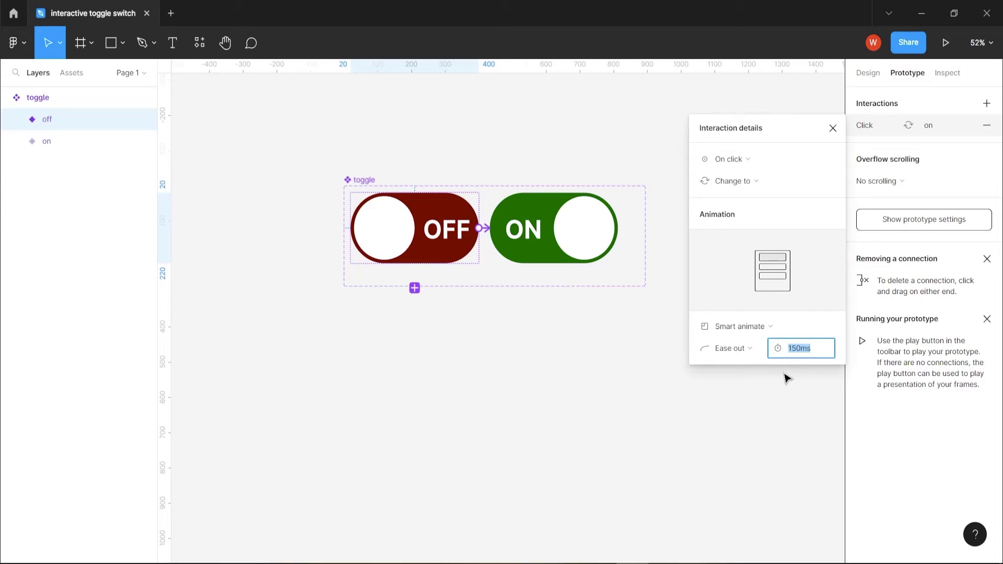
key(Return)
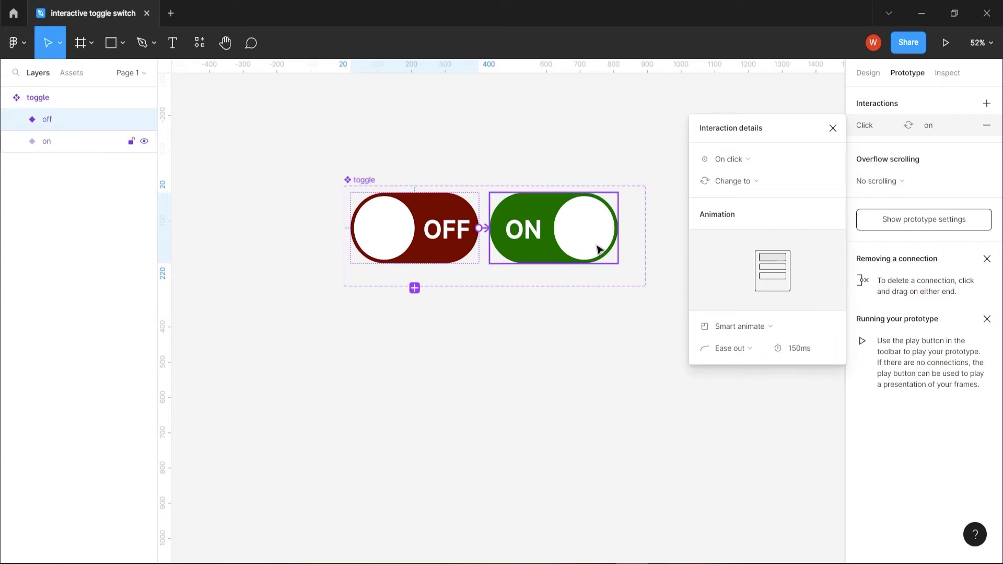
- Connect the on variant back to the off variant with an On click, Change to interaction using Smart animate, Ease out, 150ms
click(618, 244)
drag(620, 231, 479, 256)
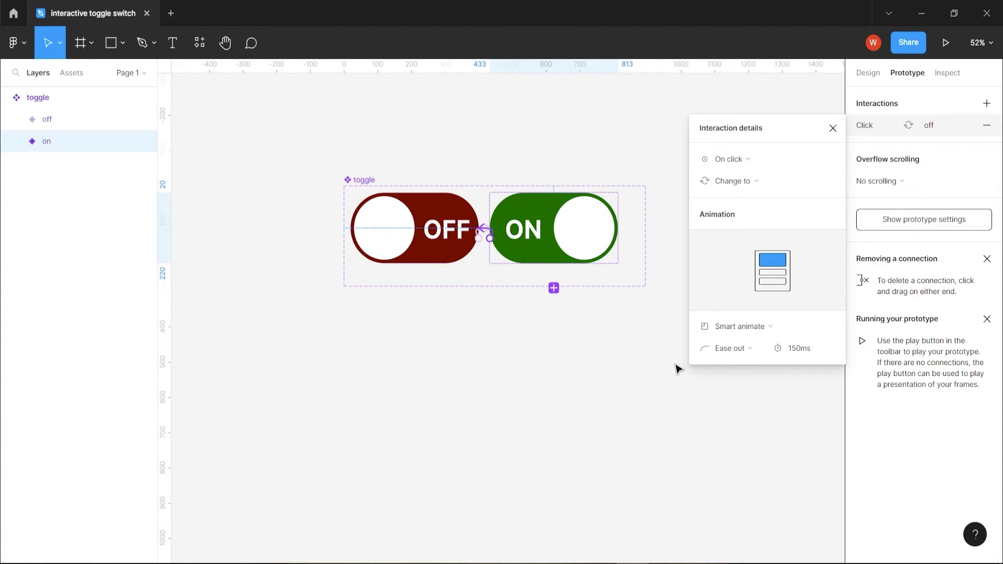
click(832, 129)
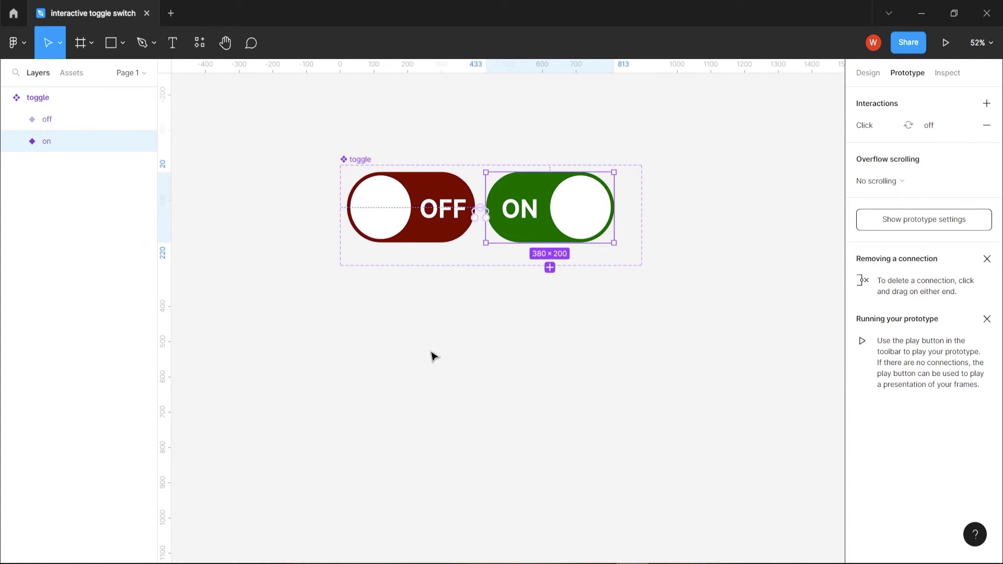
- Draw a frame about 986 × 593 below the component set and place an instance of the toggle component in it
click(81, 46)
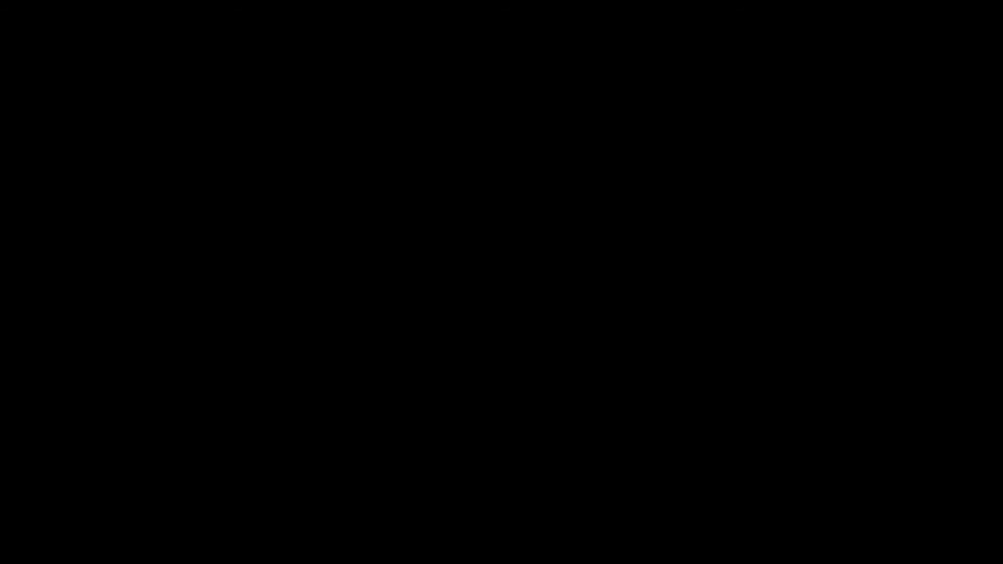
mouse_move(330, 331)
mouse_down()
mouse_move(341, 363)
mouse_move(465, 494)
mouse_move(664, 540)
mouse_up()
click(72, 73)
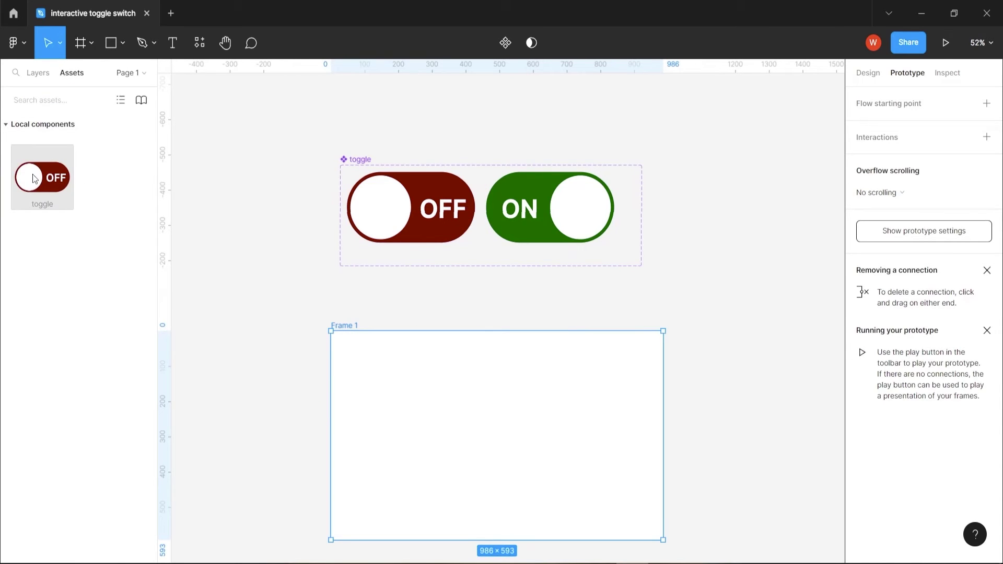
drag(46, 198, 488, 432)
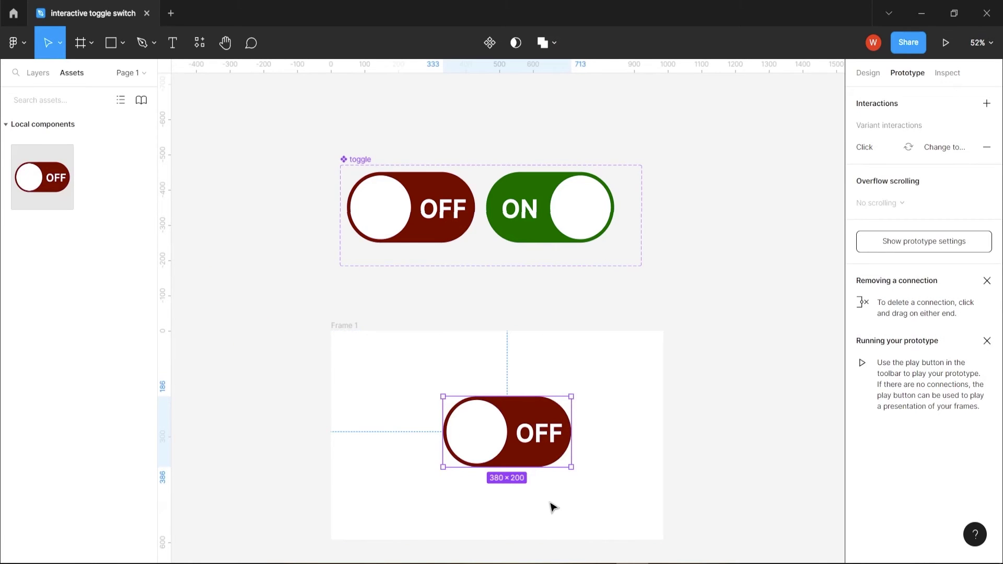
- Play the prototype of Frame 1, switch the toggle on and off to test it, and close the preview
click(348, 327)
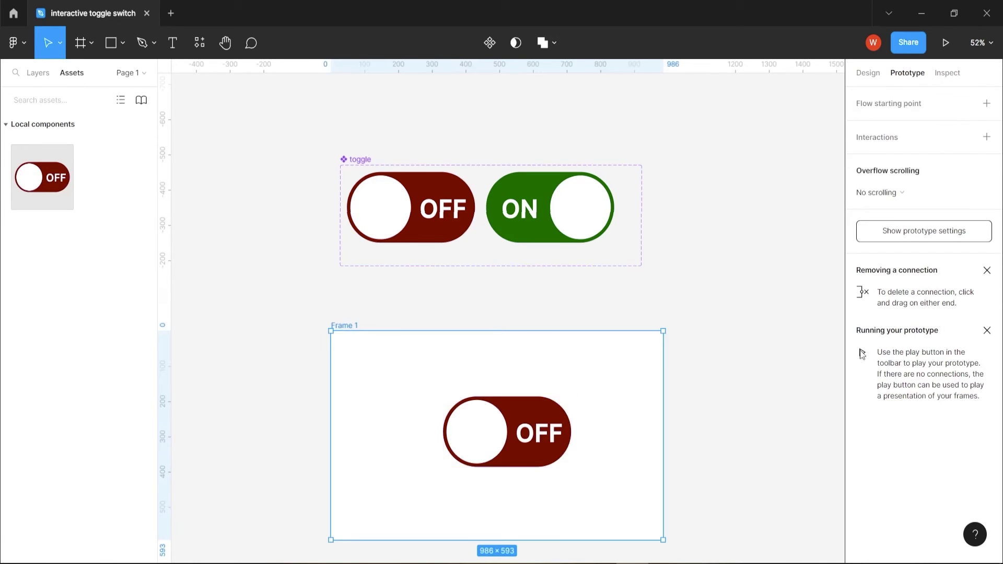
click(946, 45)
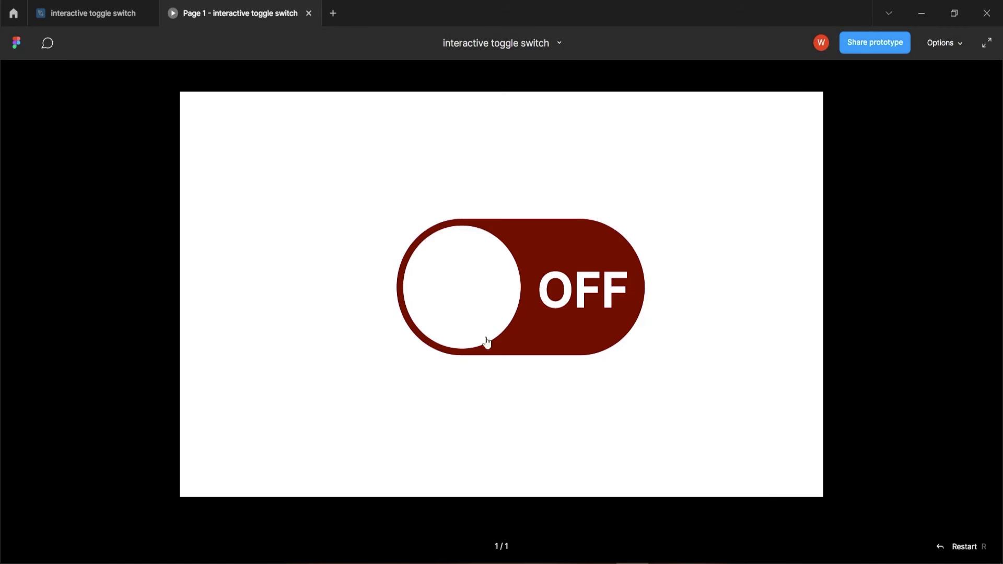
click(476, 299)
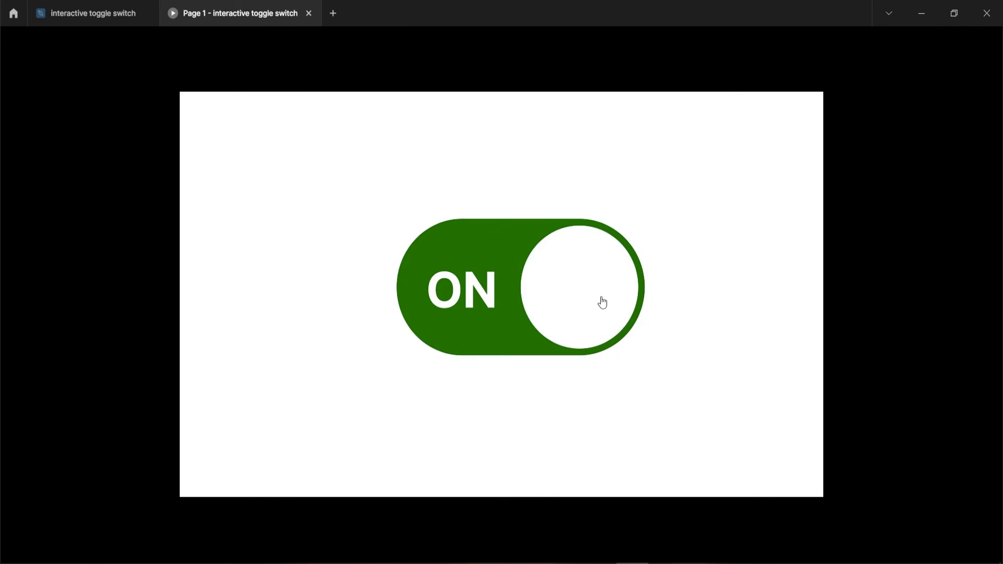
click(602, 302)
click(474, 306)
click(309, 14)
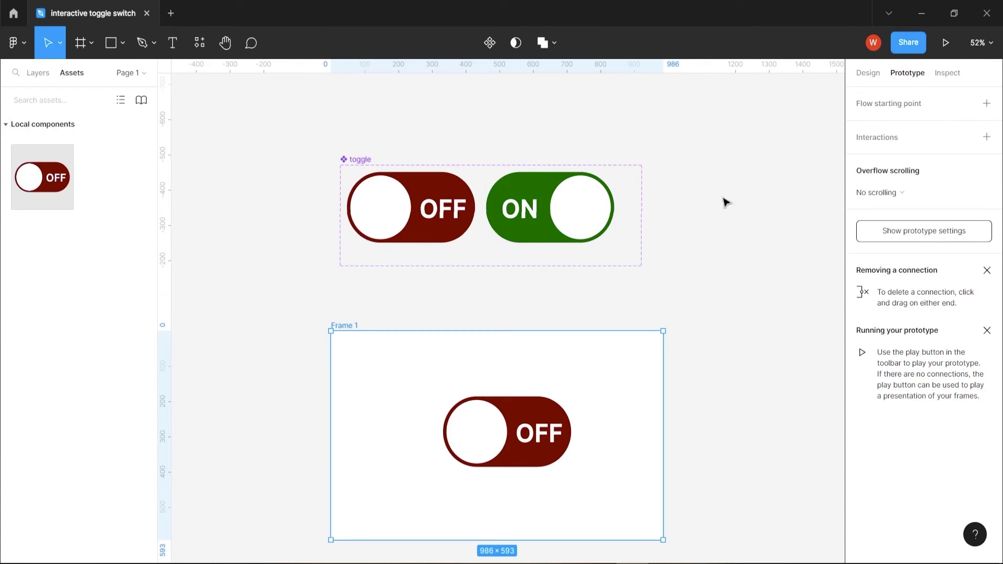
- Set the animation duration of the on-to-off interaction to 250ms
click(470, 219)
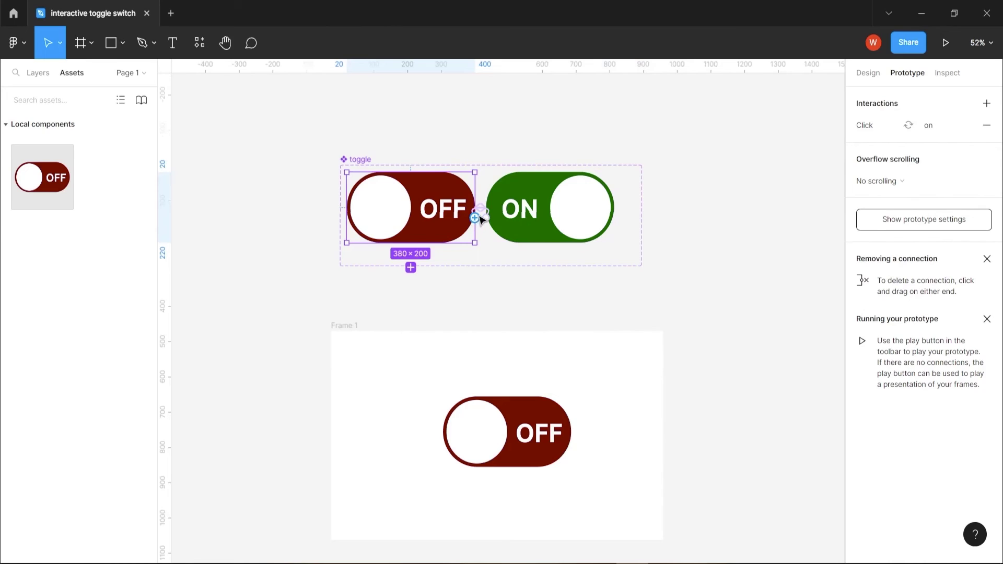
click(477, 213)
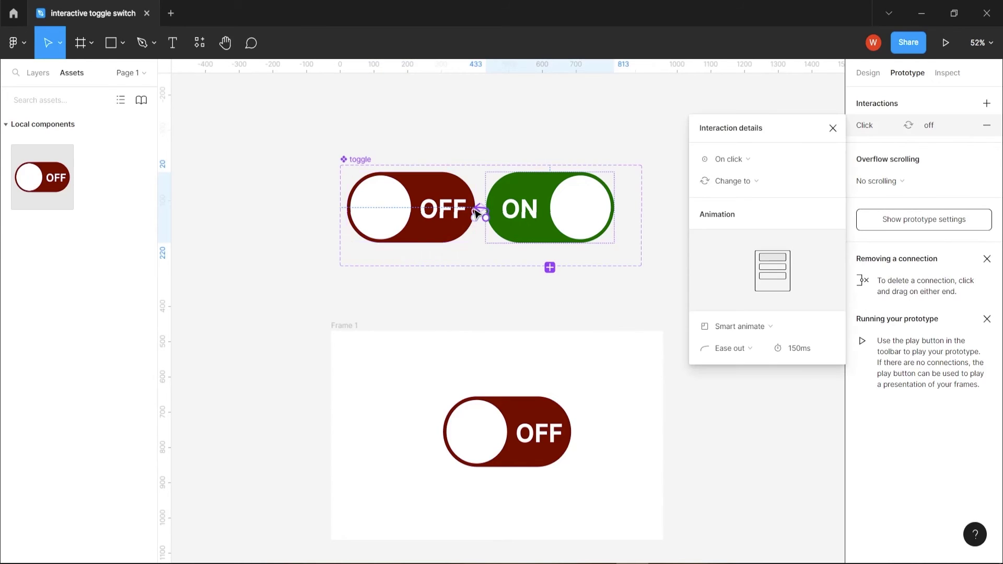
click(798, 350)
text(250)
key(Return)
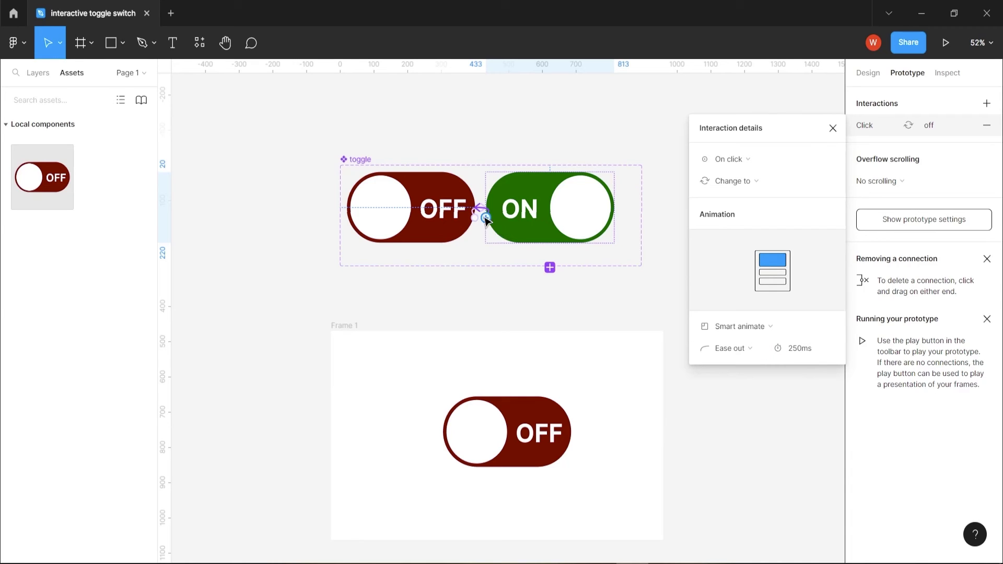
- Set the animation duration of the off-to-on interaction to 250ms
click(476, 214)
click(477, 213)
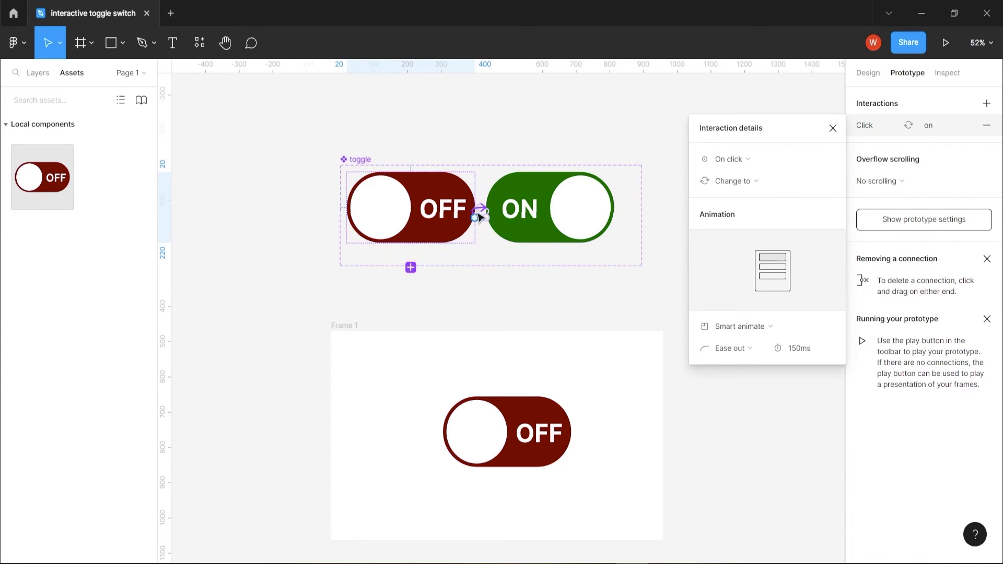
click(806, 353)
text(250)
key(Return)
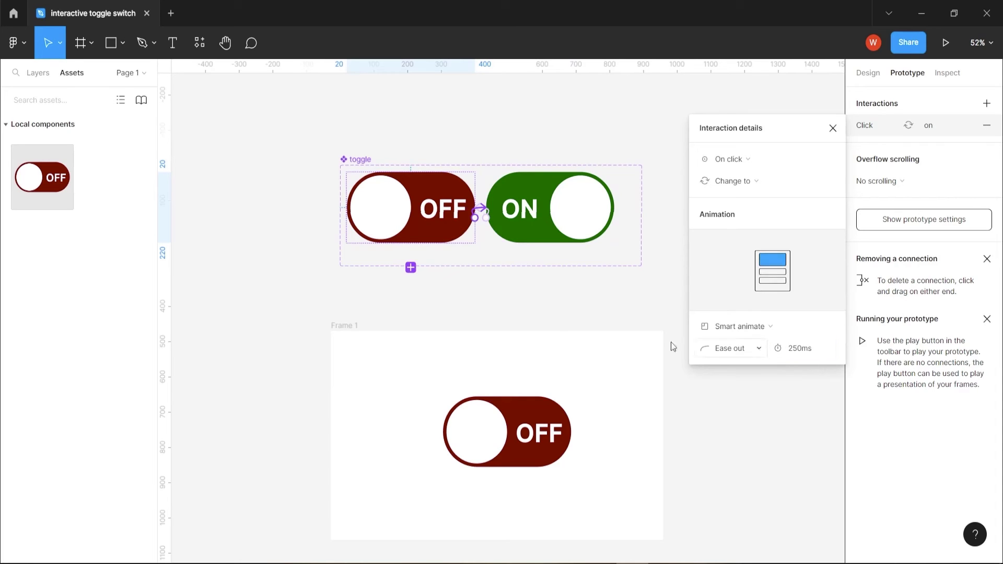
- Preview the prototype to check the toggle's changed animation speed in both directions, and close the preview
click(360, 160)
click(946, 41)
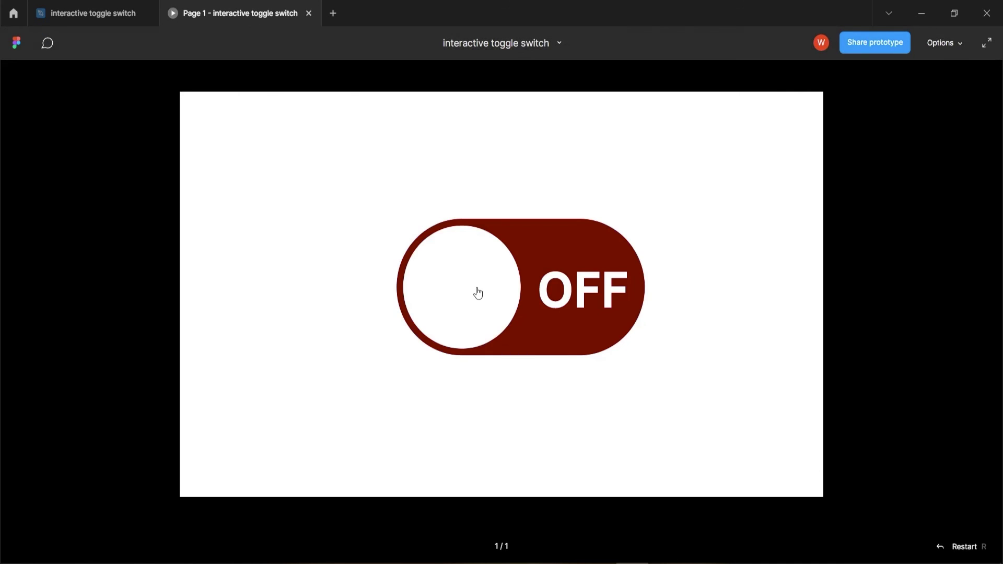
click(478, 295)
click(580, 315)
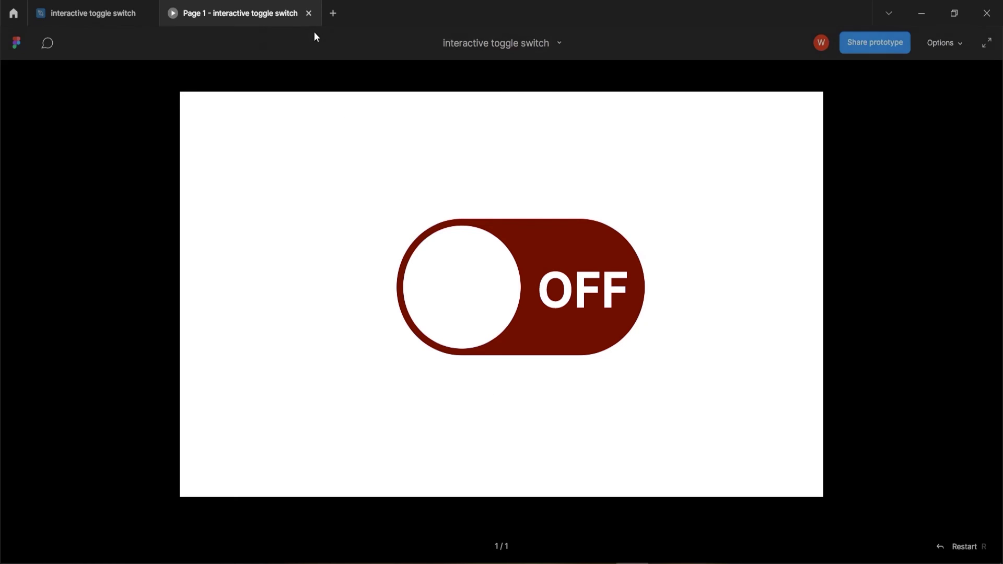
click(309, 13)
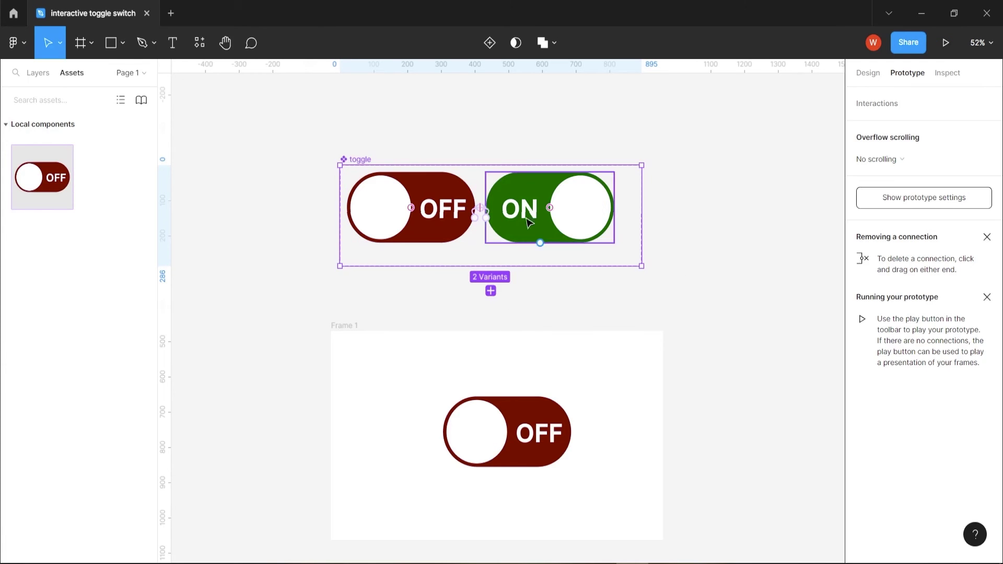
- Set the animation duration of the on-to-off interaction to 150ms
drag(476, 213, 483, 215)
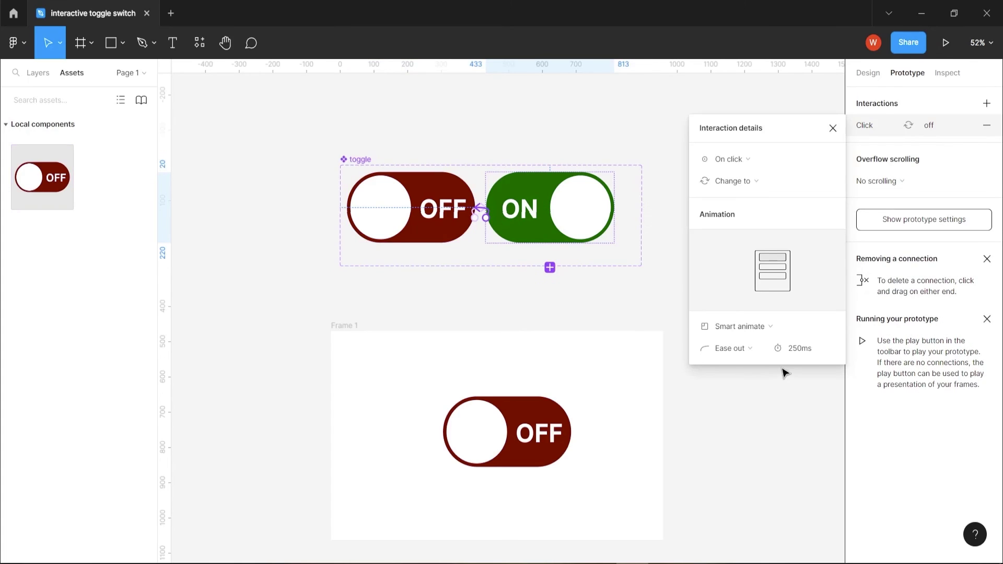
text(150)
key(Return)
- Set the animation duration of the off-to-on interaction to 150ms
click(475, 213)
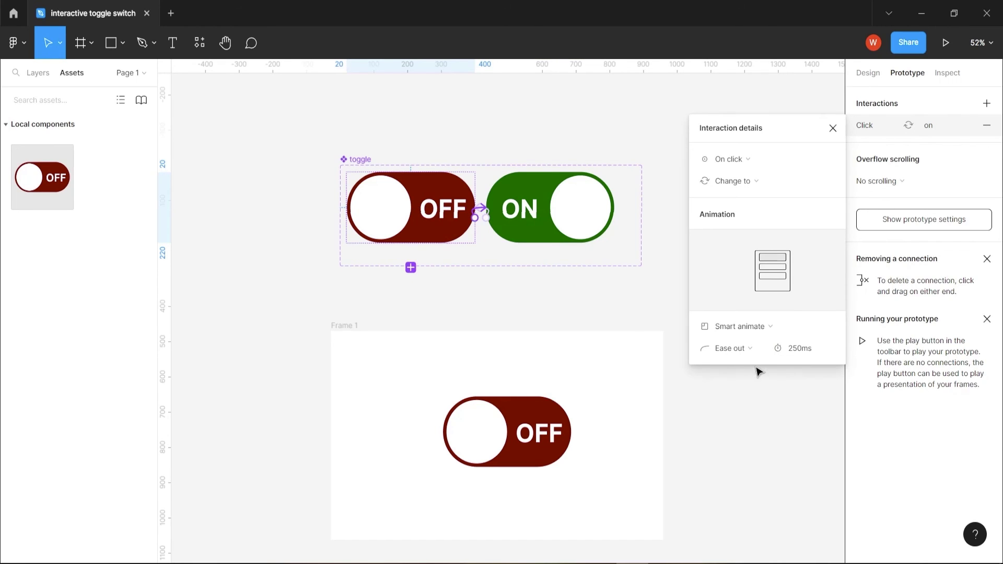
click(808, 355)
text(1)
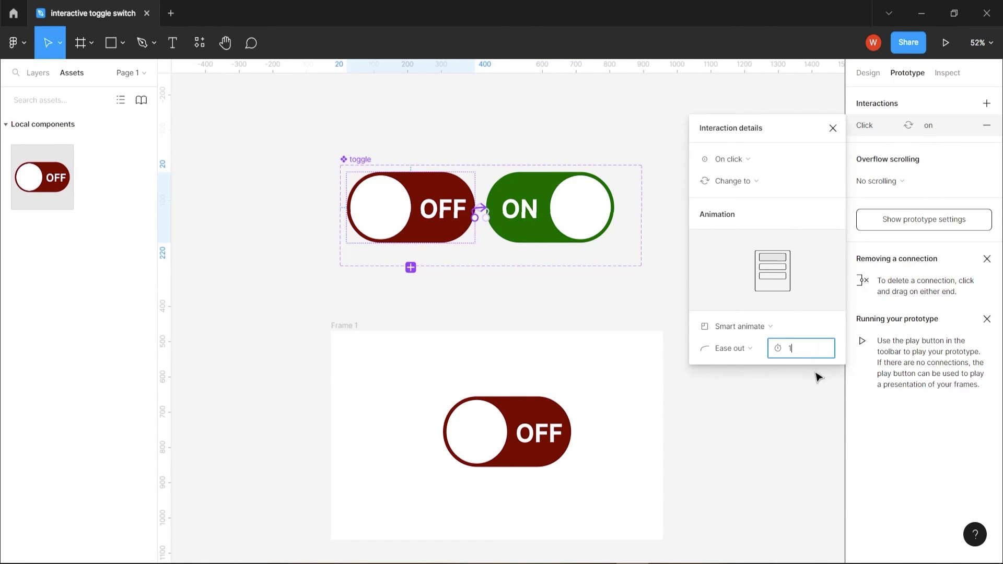
text(50)
key(Return)
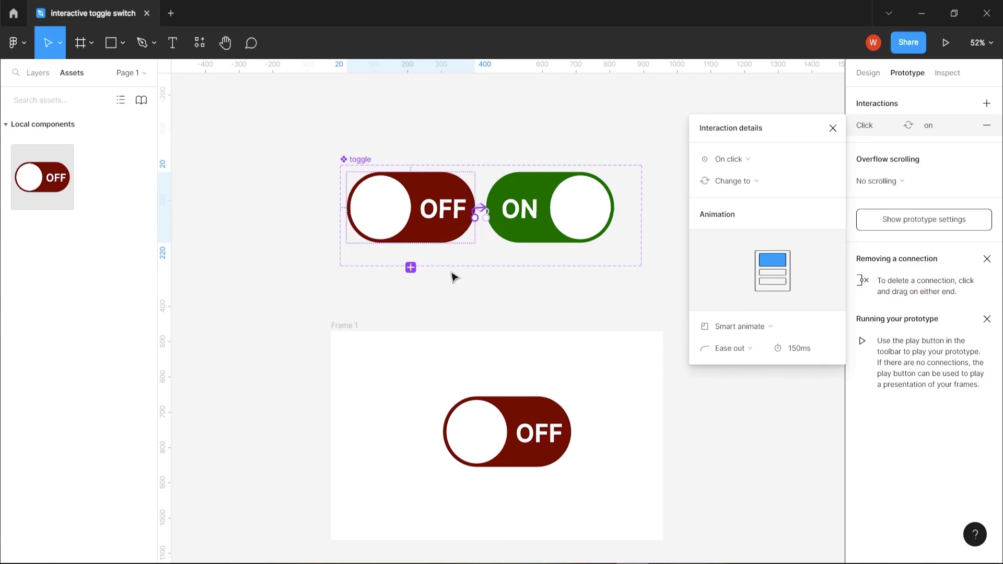
- Run the prototype again and switch the toggle on and off several times to test the final animation
click(365, 158)
click(946, 42)
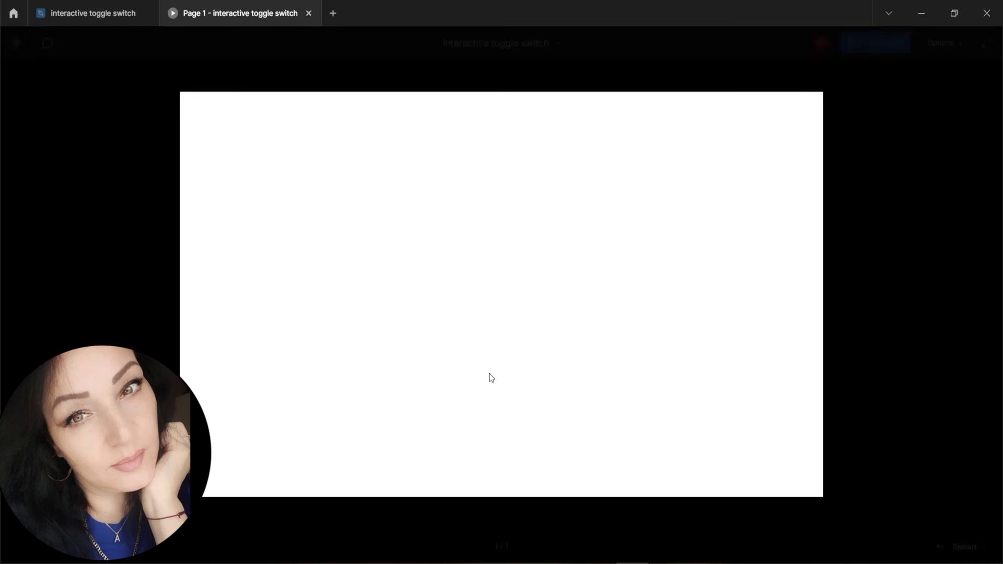
click(481, 303)
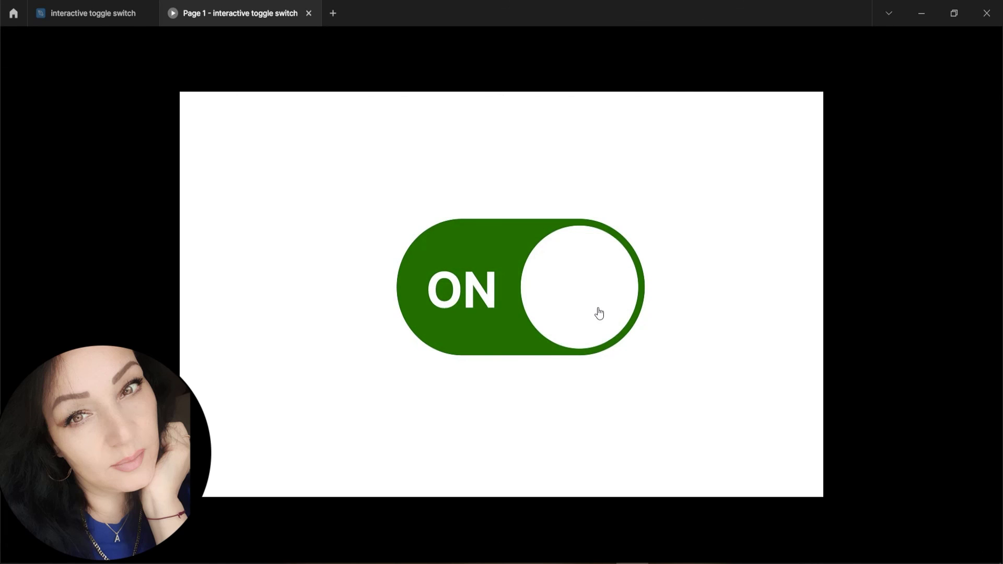
click(602, 346)
click(460, 309)
click(575, 299)
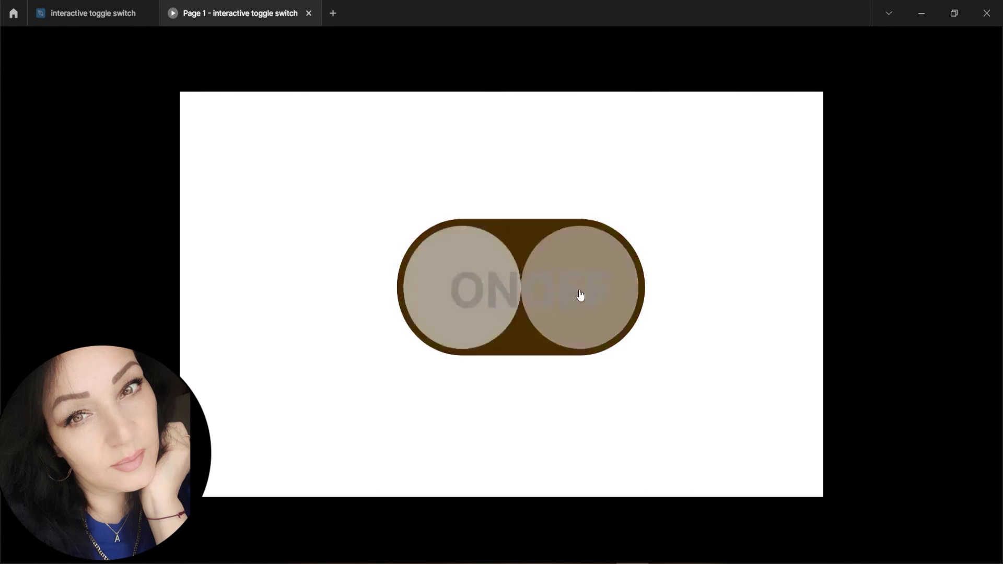
click(476, 318)
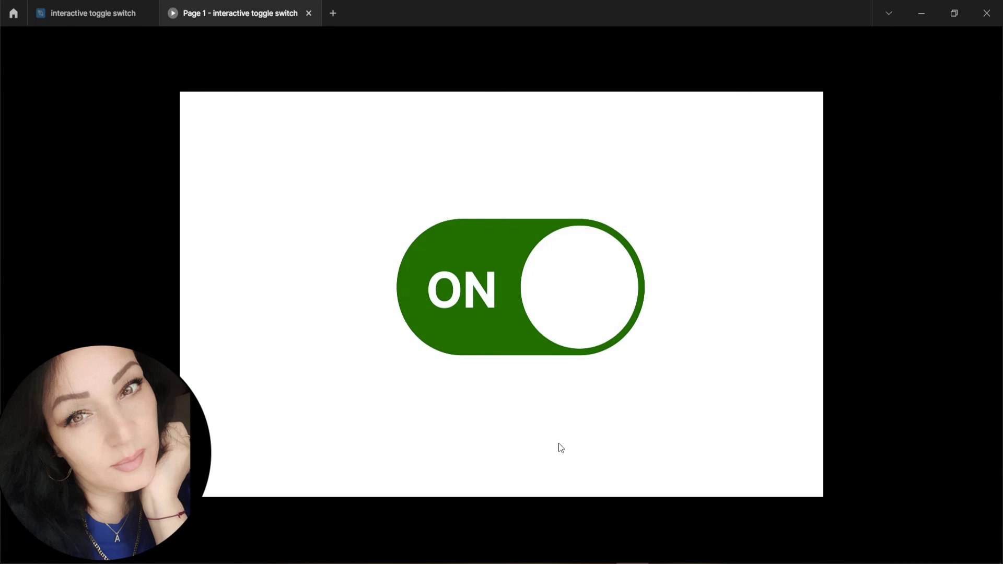